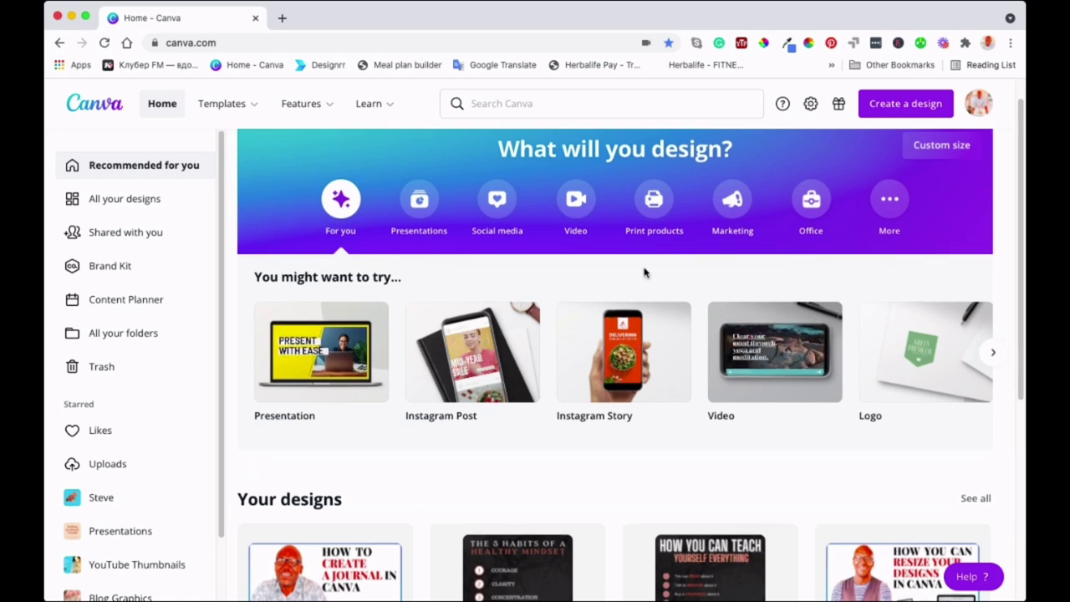
Start a new blank US Letter Document design from a 'us letter' search.
{"action": "scroll", "coordinate": [643, 272], "scroll_direction": "down", "scroll_amount": 3}
{"action": "scroll", "coordinate": [643, 272], "scroll_direction": "up", "scroll_amount": 3}
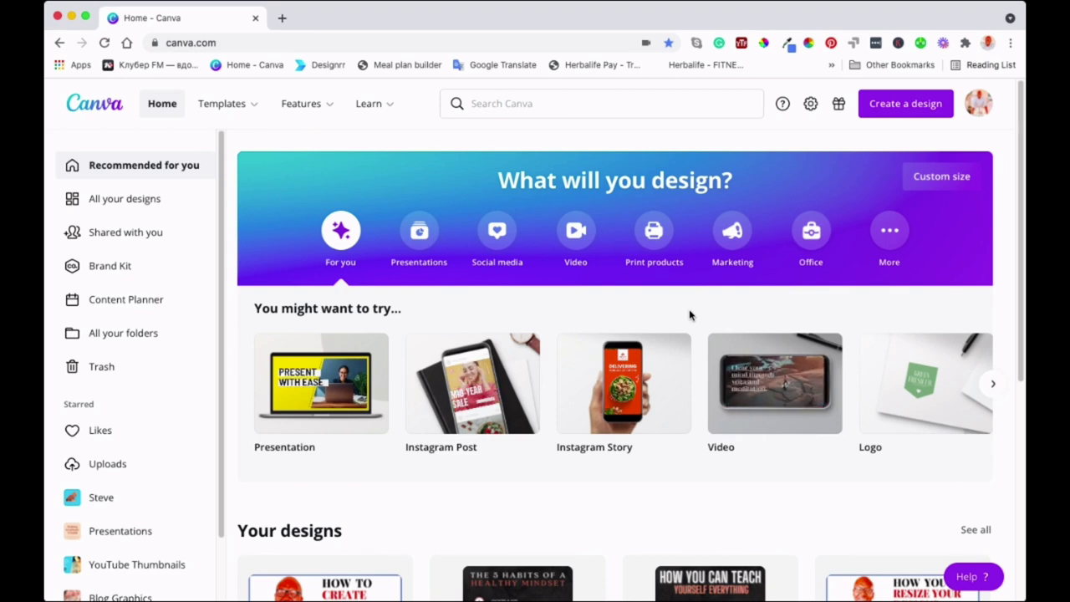
{"action": "scroll", "coordinate": [690, 315], "scroll_direction": "down", "scroll_amount": 5}
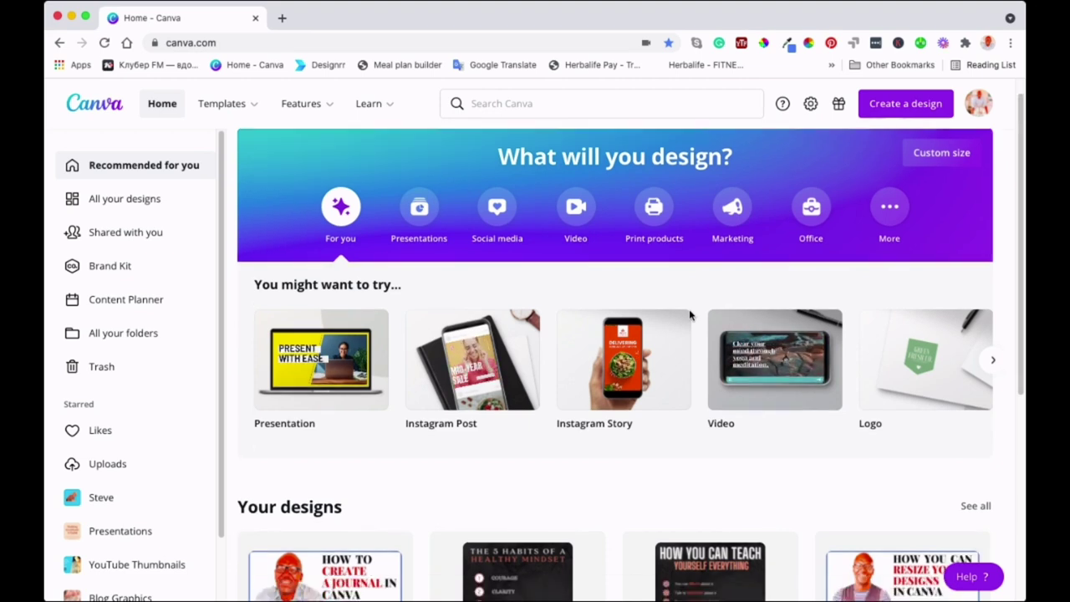
{"action": "scroll", "coordinate": [690, 315], "scroll_direction": "up", "scroll_amount": 5}
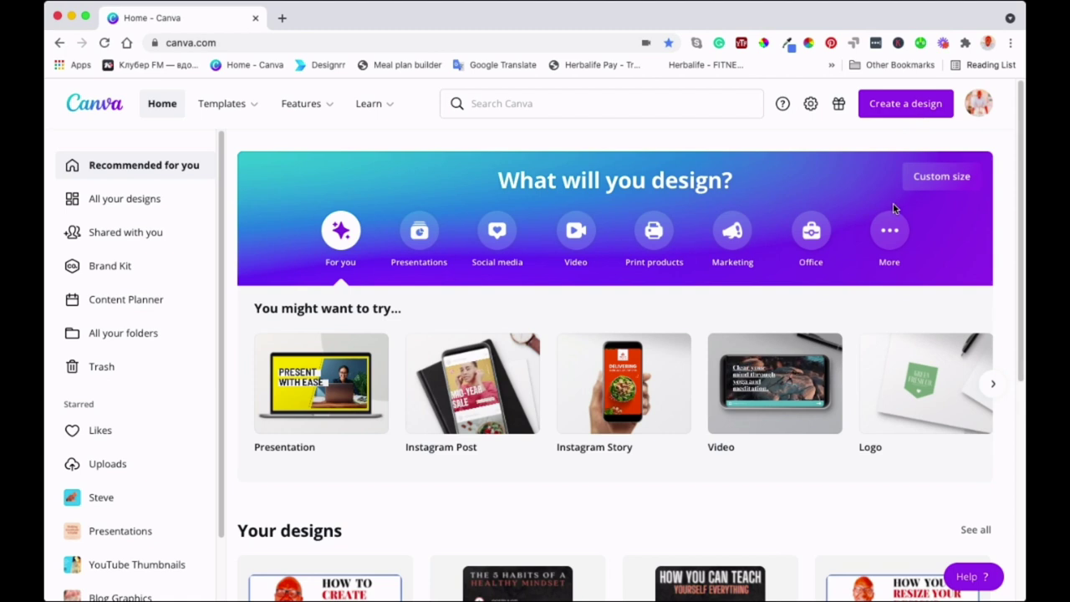
{"action": "left_click", "coordinate": [906, 108]}
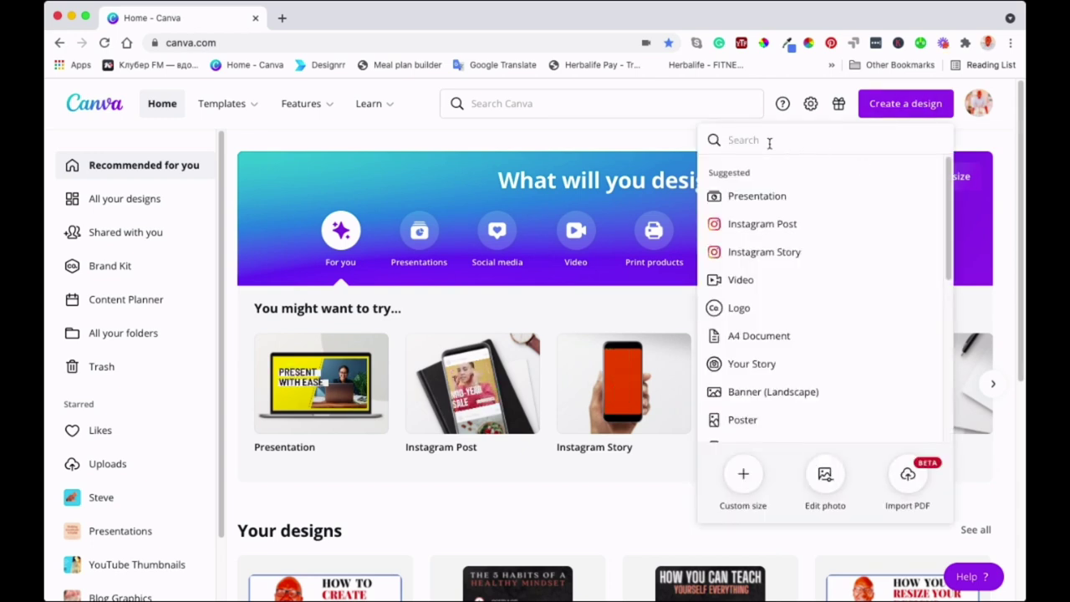
{"action": "type", "text": "us letter"}
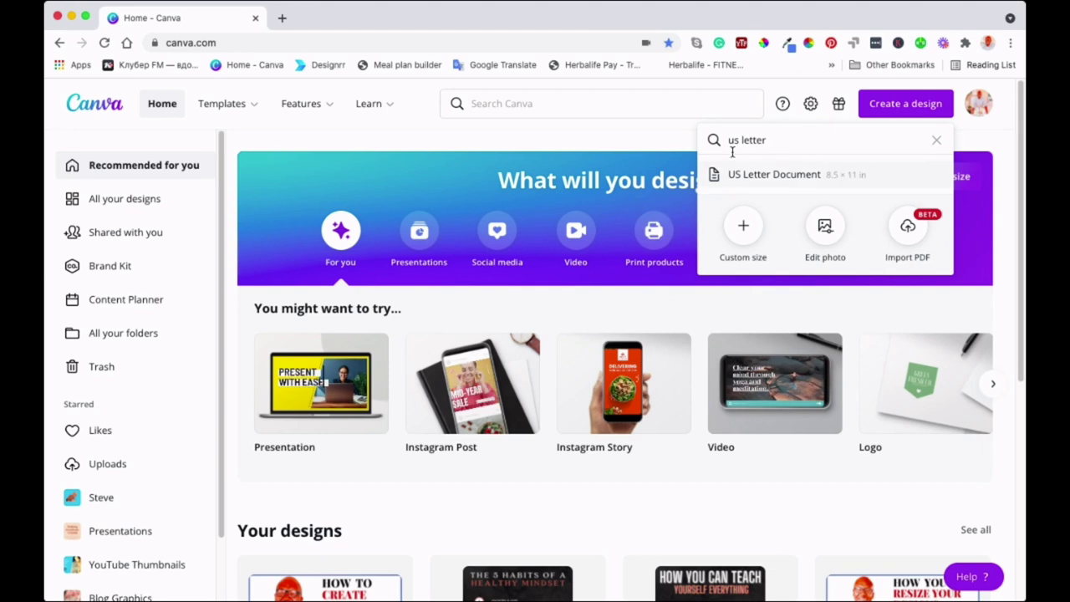
{"action": "left_click", "coordinate": [796, 177]}
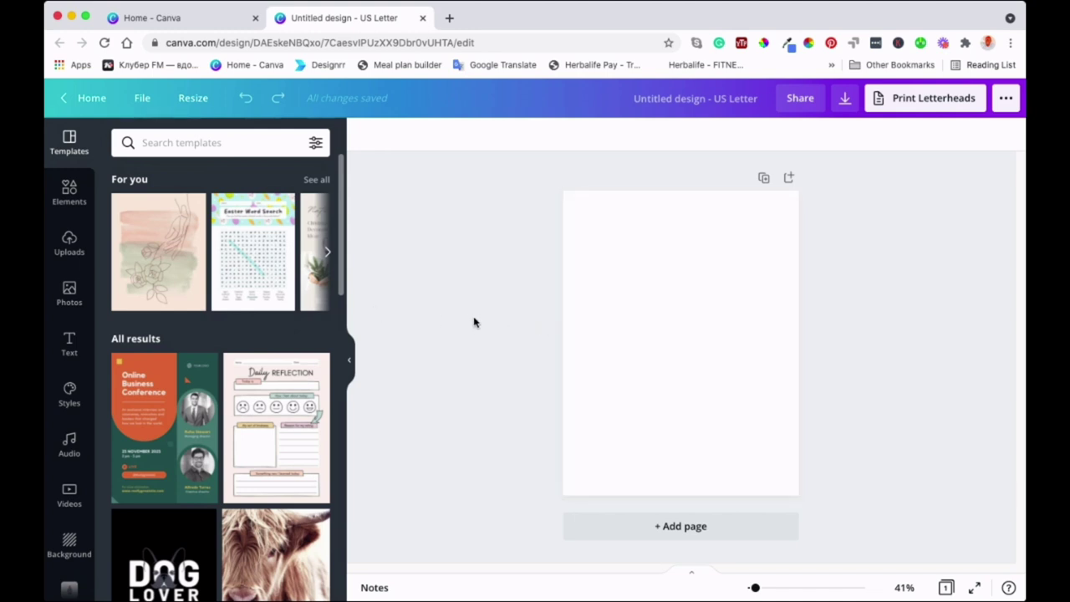
With the blank page selected, search Templates for 'lined paper' and browse the results.
{"action": "left_click", "coordinate": [660, 303]}
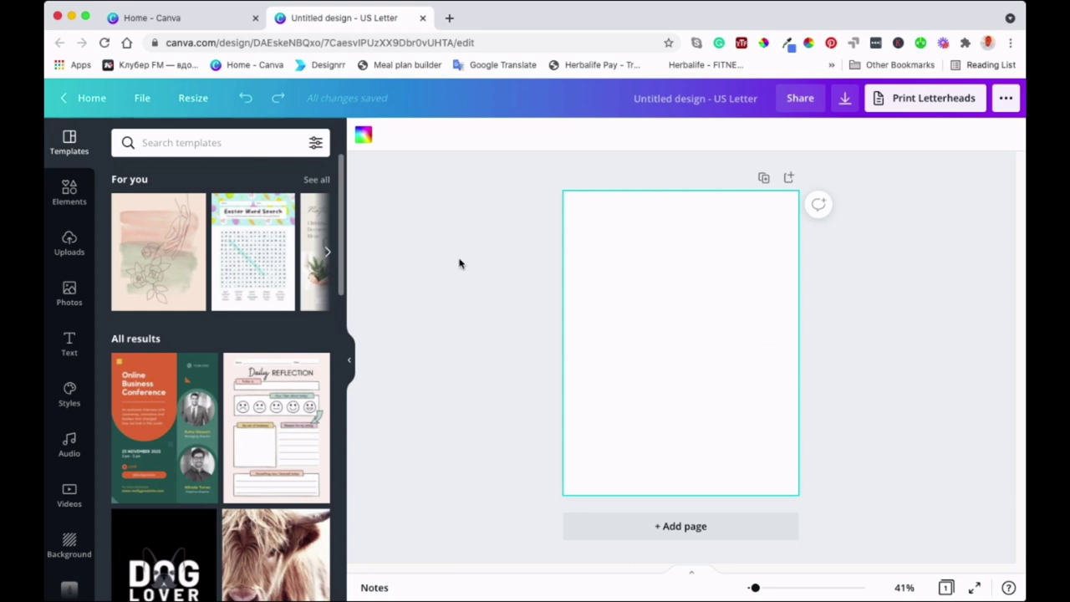
{"action": "left_click", "coordinate": [246, 144]}
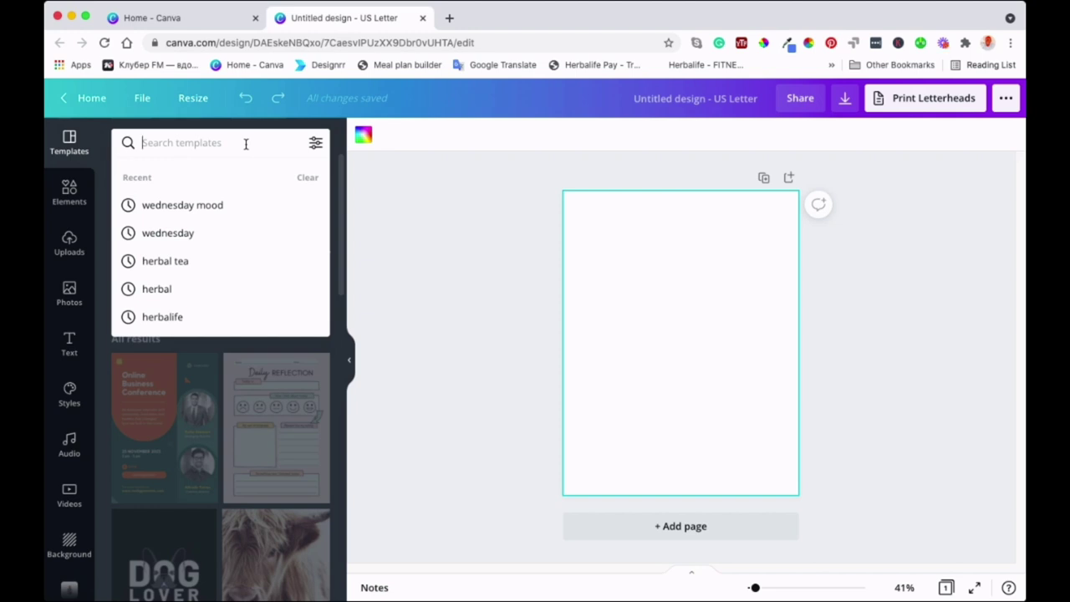
{"action": "type", "text": "lined paper"}
{"action": "key", "text": "Return"}
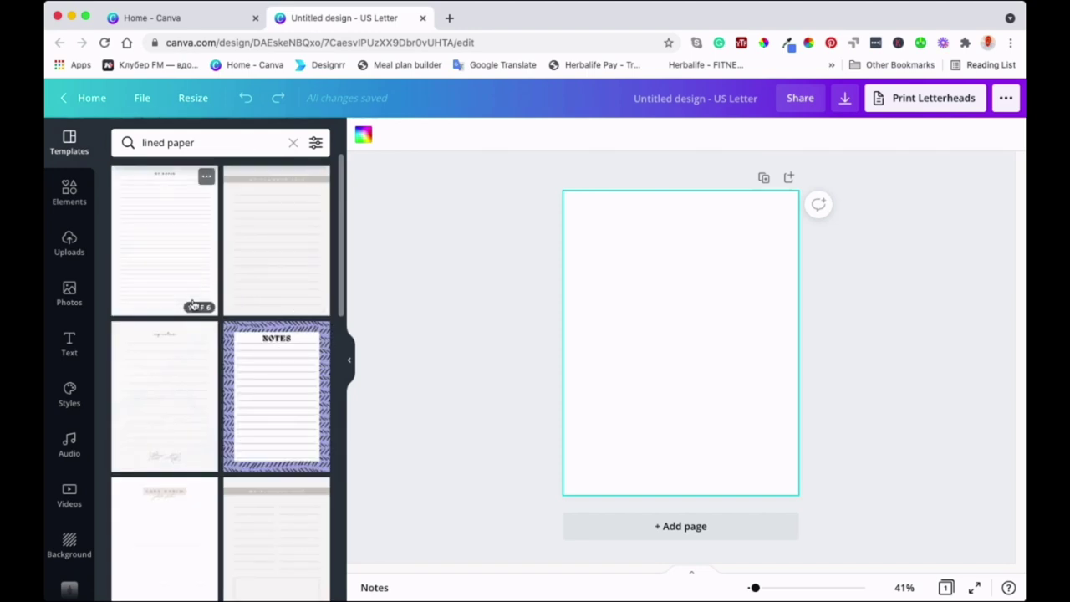
{"action": "scroll", "coordinate": [249, 346], "scroll_direction": "down", "scroll_amount": 5}
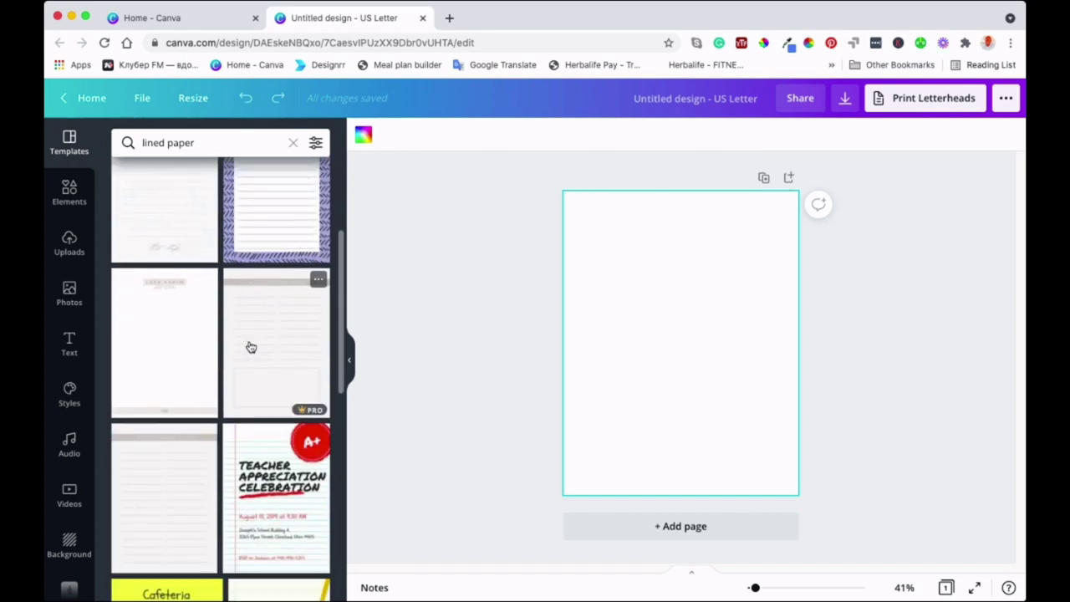
{"action": "scroll", "coordinate": [249, 346], "scroll_direction": "down", "scroll_amount": 3}
{"action": "scroll", "coordinate": [234, 351], "scroll_direction": "down", "scroll_amount": 2}
{"action": "scroll", "coordinate": [208, 359], "scroll_direction": "down", "scroll_amount": 12}
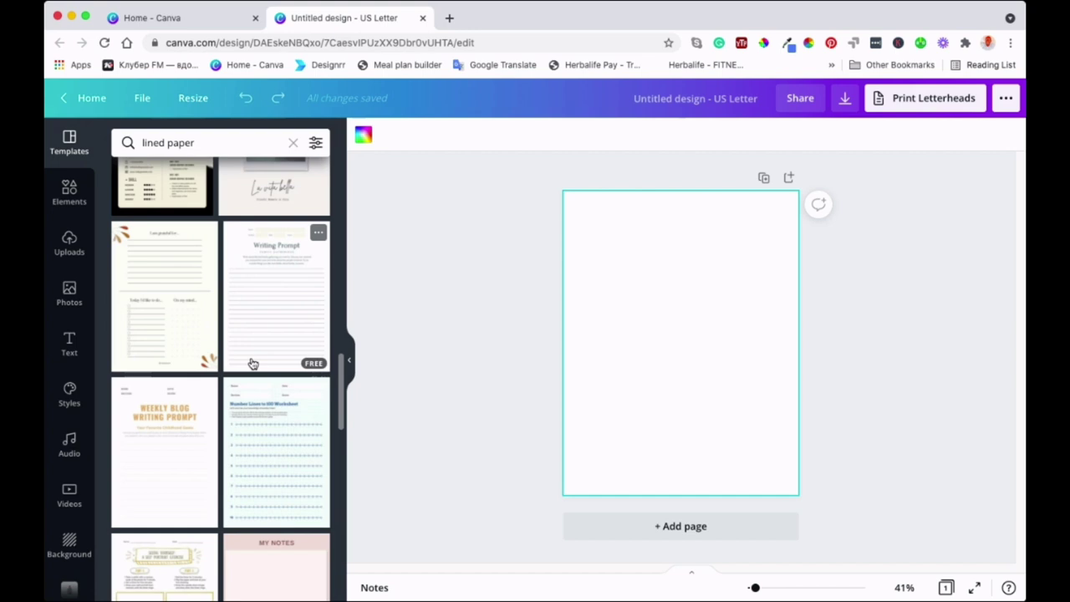
{"action": "scroll", "coordinate": [252, 364], "scroll_direction": "down", "scroll_amount": 10}
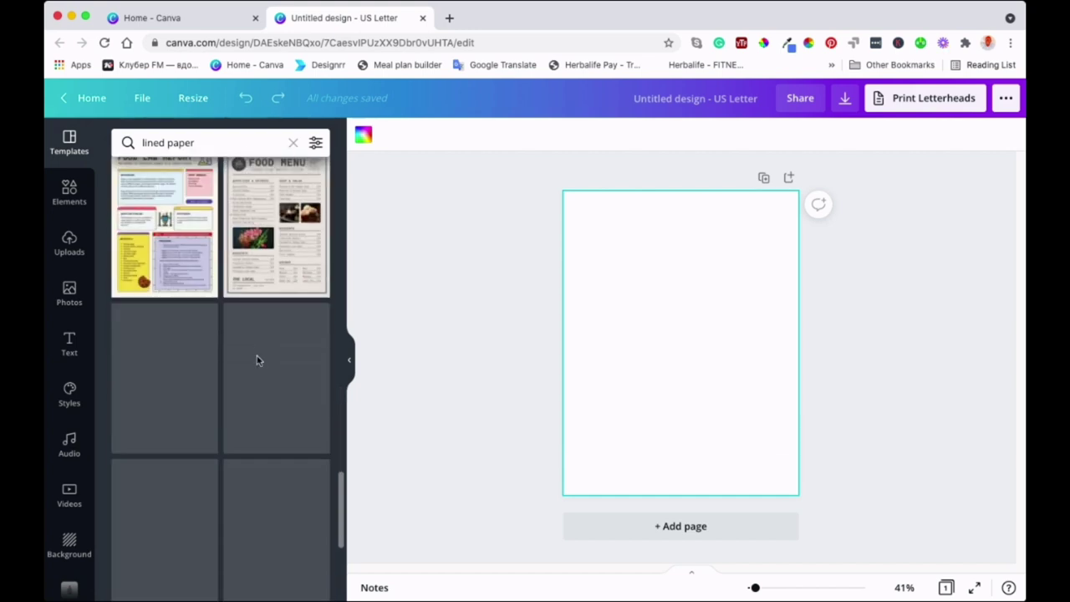
{"action": "scroll", "coordinate": [260, 359], "scroll_direction": "down", "scroll_amount": 8}
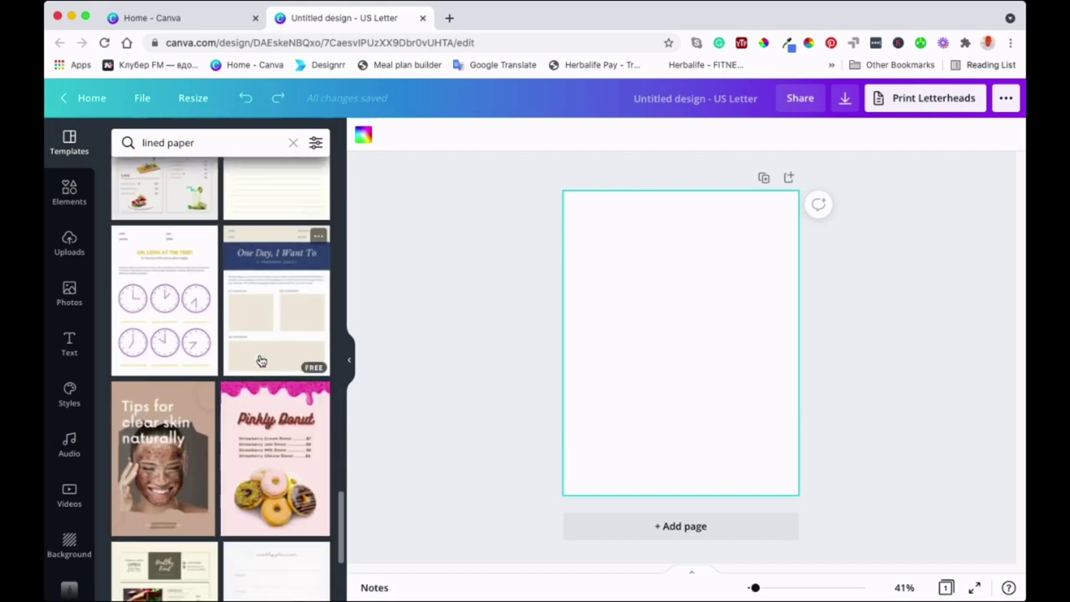
{"action": "scroll", "coordinate": [260, 360], "scroll_direction": "down", "scroll_amount": 5}
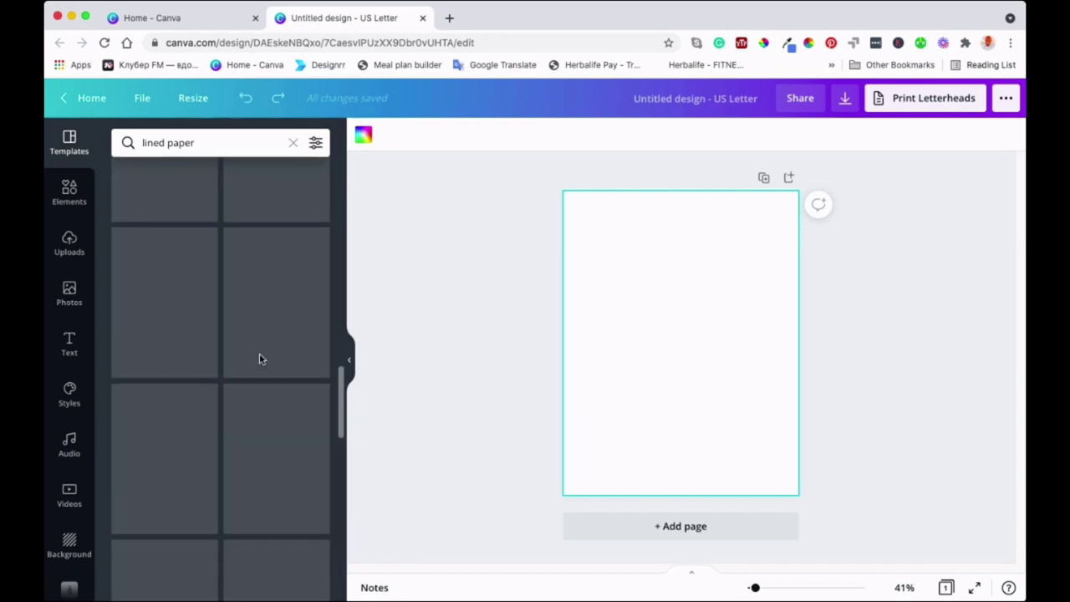
{"action": "scroll", "coordinate": [260, 359], "scroll_direction": "up", "scroll_amount": 10}
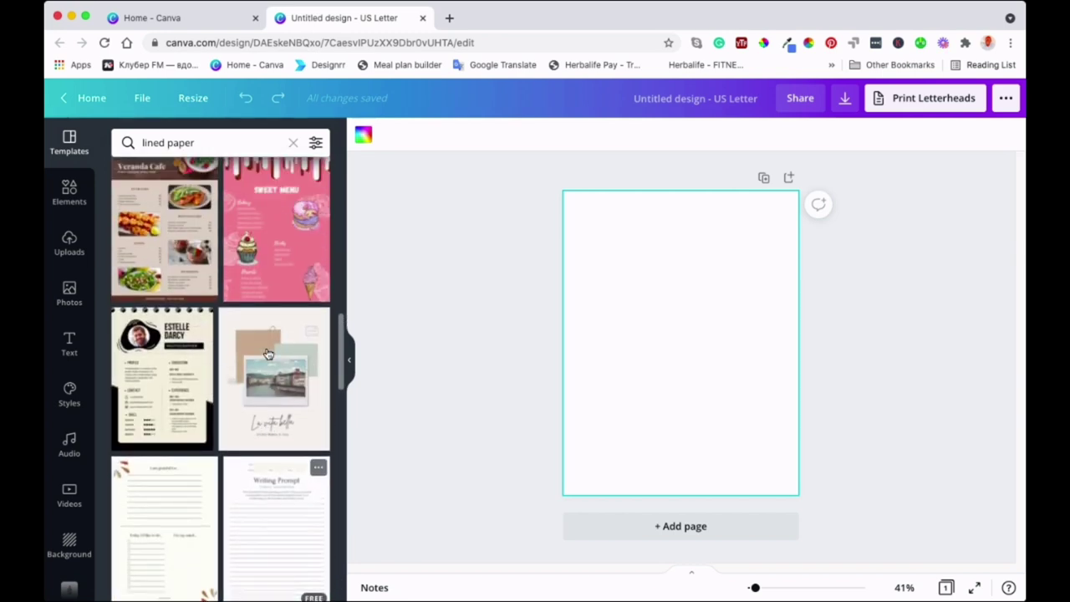
{"action": "scroll", "coordinate": [251, 359], "scroll_direction": "up", "scroll_amount": 4}
{"action": "scroll", "coordinate": [232, 365], "scroll_direction": "up", "scroll_amount": 5}
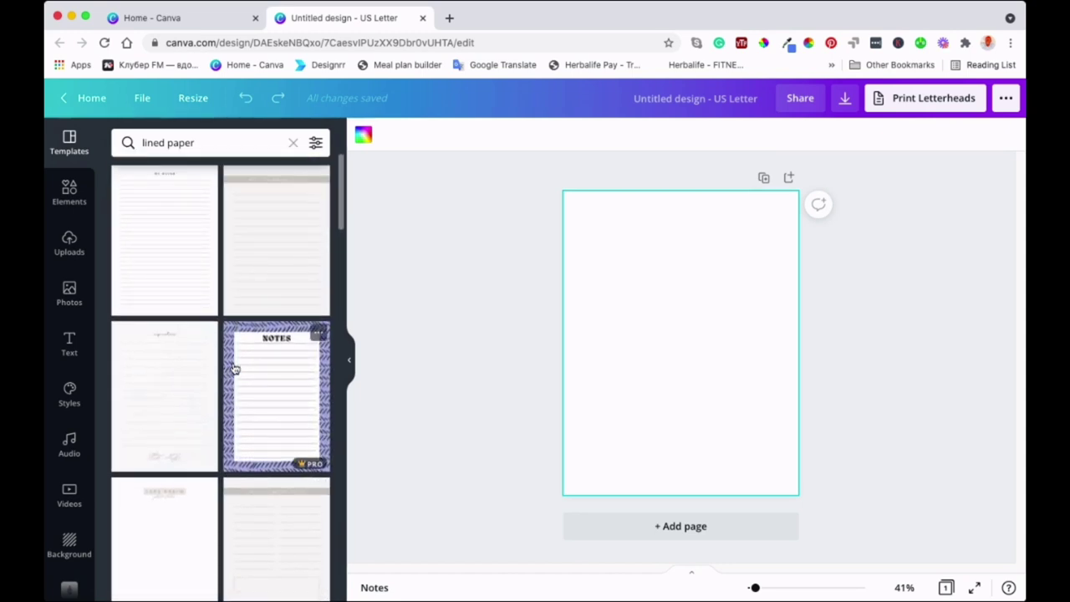
{"action": "scroll", "coordinate": [234, 366], "scroll_direction": "down", "scroll_amount": 1}
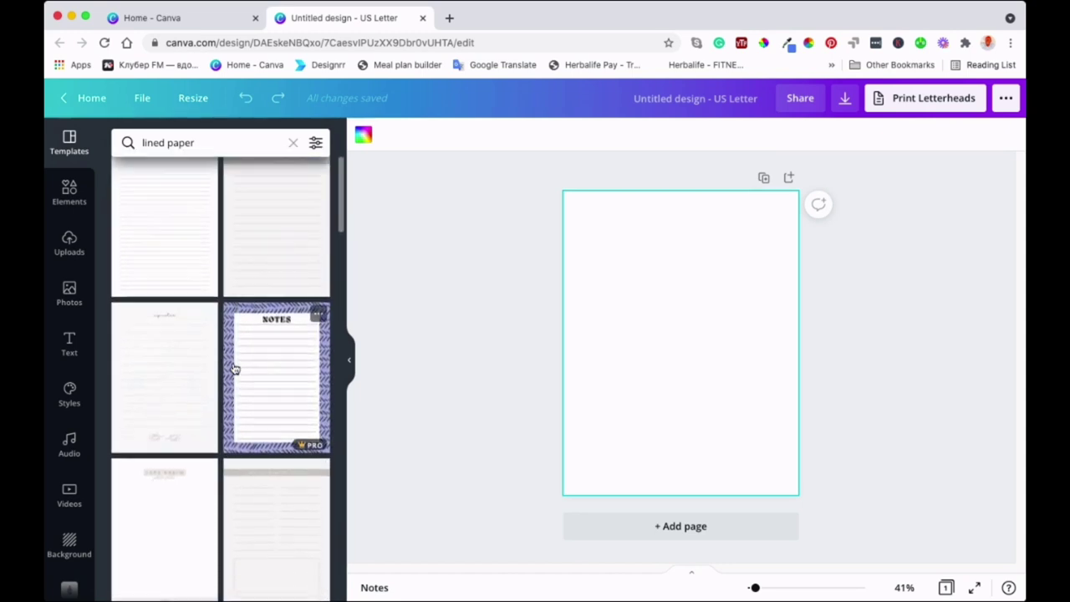
Apply the lined 'my notes' template and drag one ruled line up beneath the heading.
{"action": "left_click", "coordinate": [162, 359]}
{"action": "left_click", "coordinate": [681, 358]}
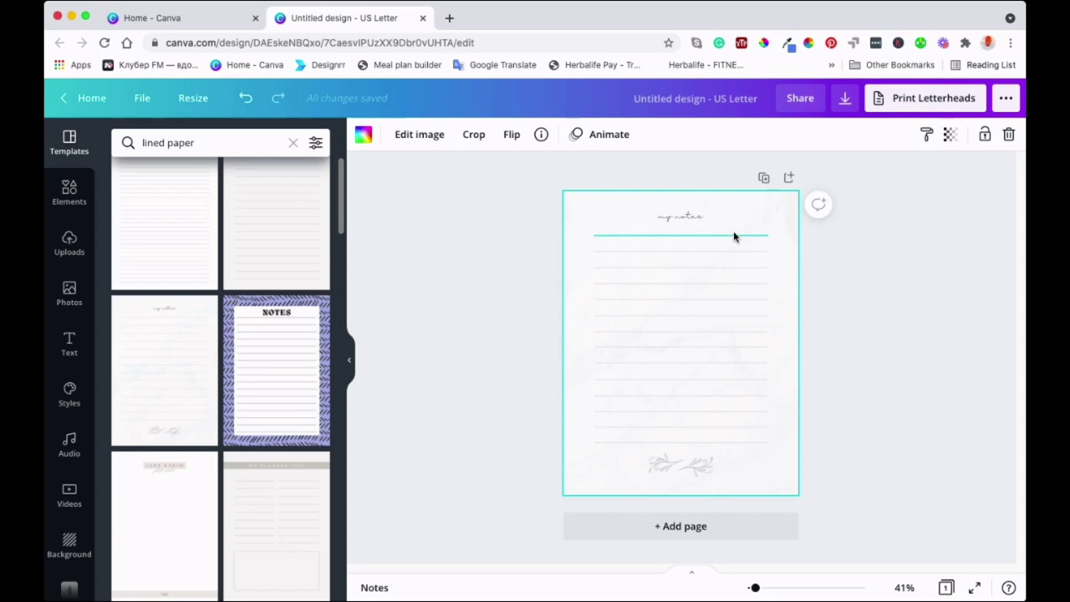
{"action": "left_click", "coordinate": [676, 219]}
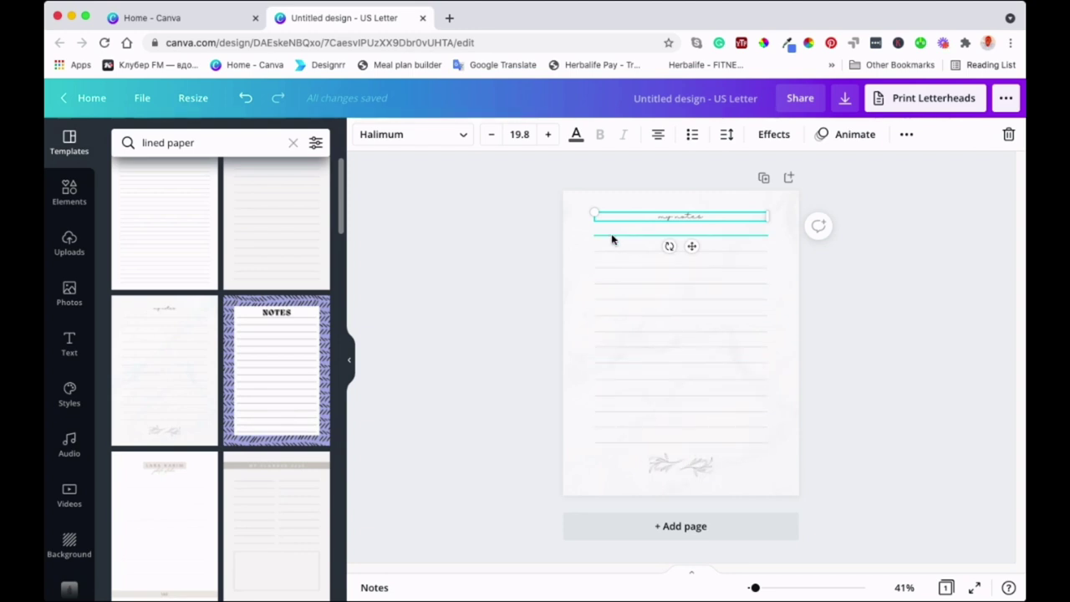
{"action": "left_click", "coordinate": [642, 269]}
{"action": "left_click_drag", "start_coordinate": [642, 269], "coordinate": [657, 240]}
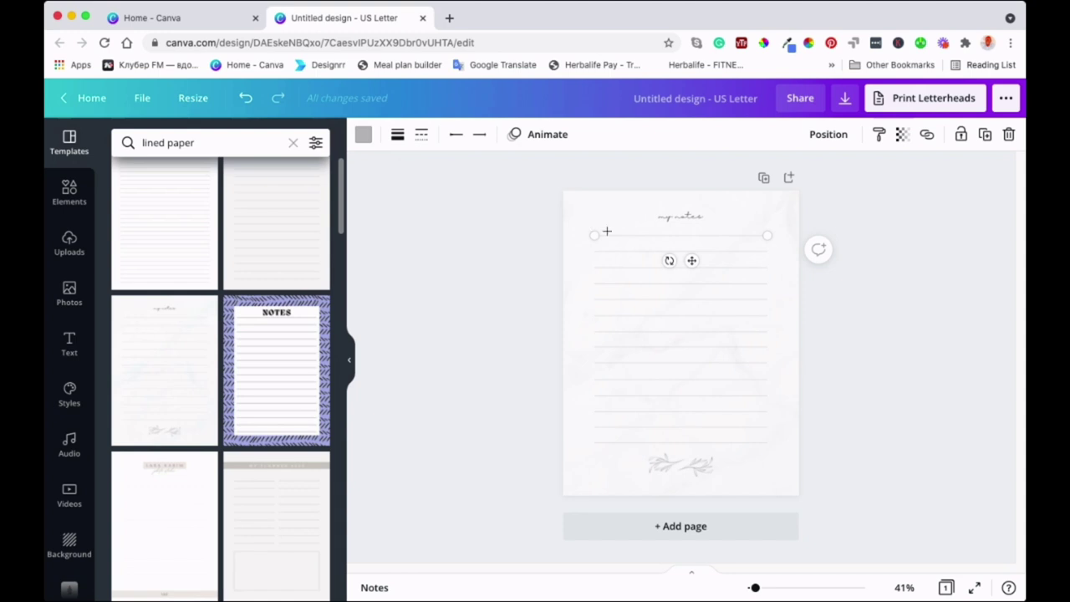
Change the line under the 'my notes' heading from light grey to black.
{"action": "left_click", "coordinate": [364, 136]}
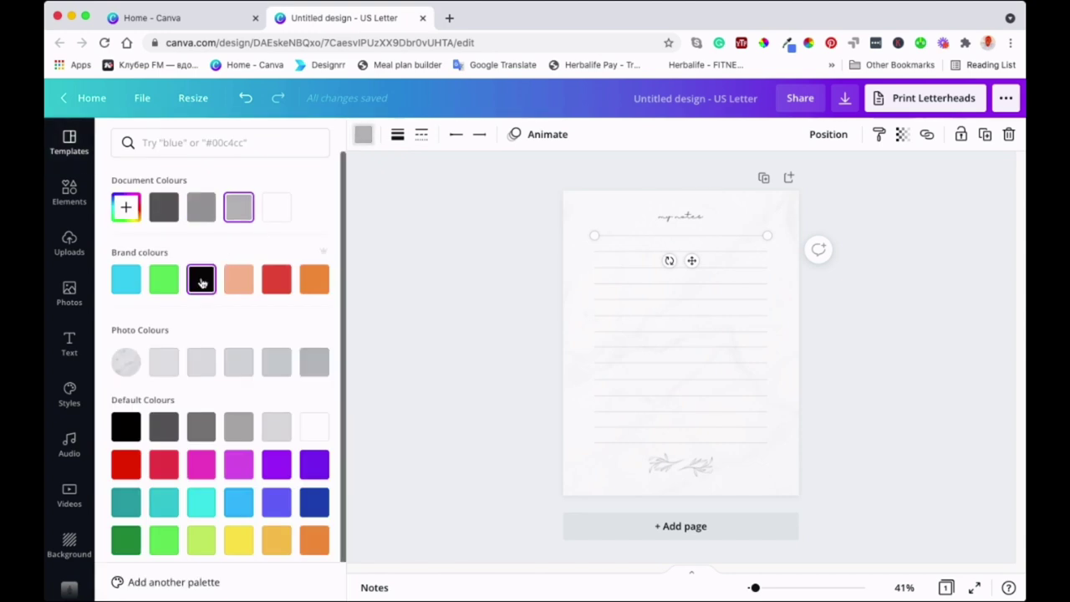
{"action": "left_click", "coordinate": [202, 281]}
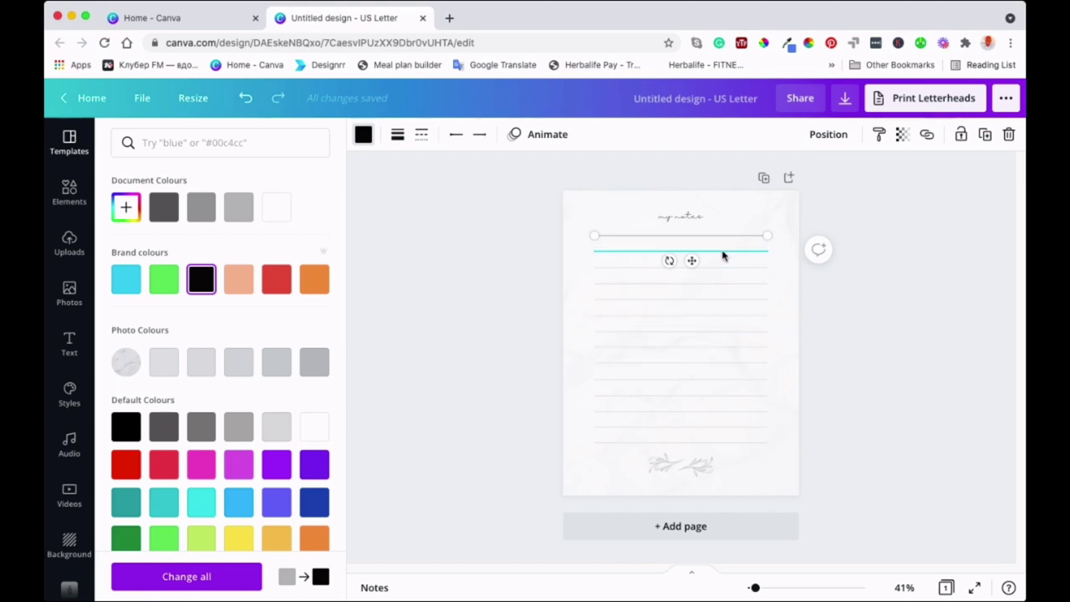
{"action": "left_click", "coordinate": [694, 219]}
{"action": "left_click", "coordinate": [688, 215]}
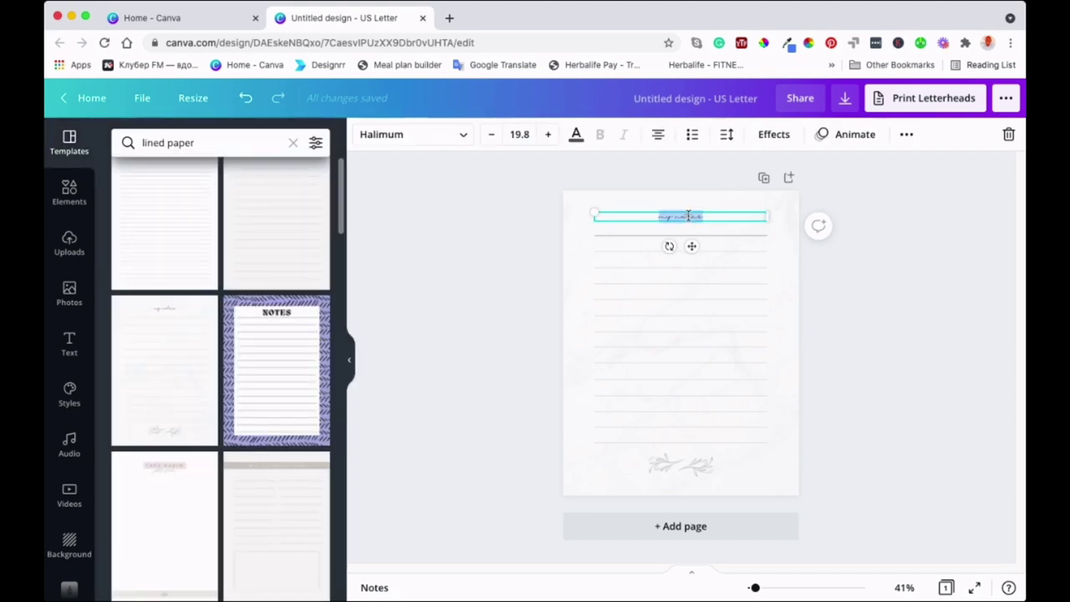
Retype the heading as 'Mindset Journal' and, after trying Benedict and Calgary, set it in Lato Bold.
{"action": "type", "text": "M"}
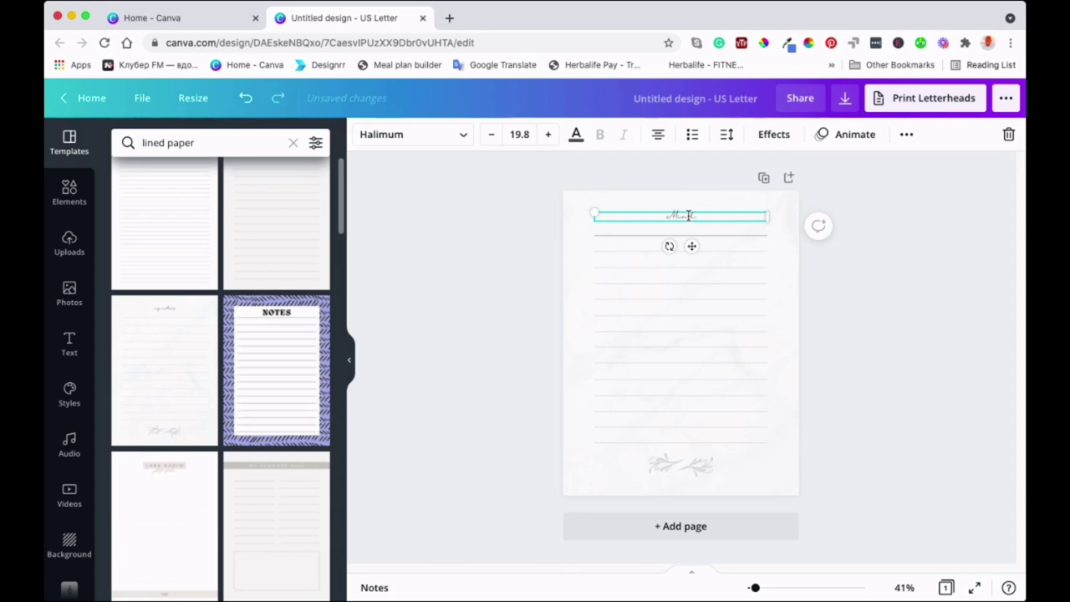
{"action": "type", "text": "indset Journal"}
{"action": "left_click", "coordinate": [459, 135]}
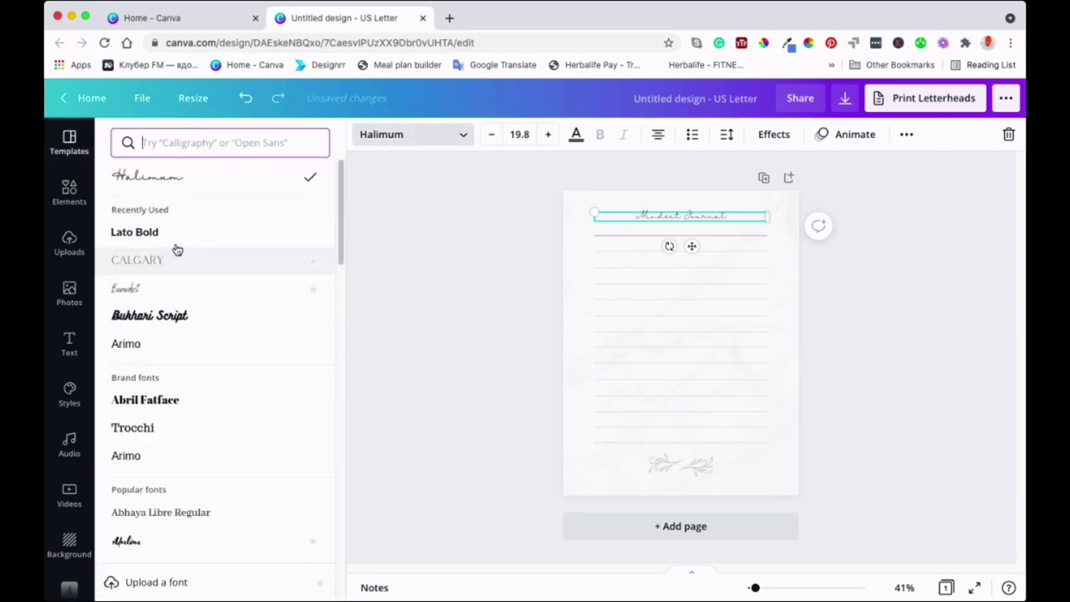
{"action": "left_click", "coordinate": [136, 288]}
{"action": "left_click", "coordinate": [149, 263]}
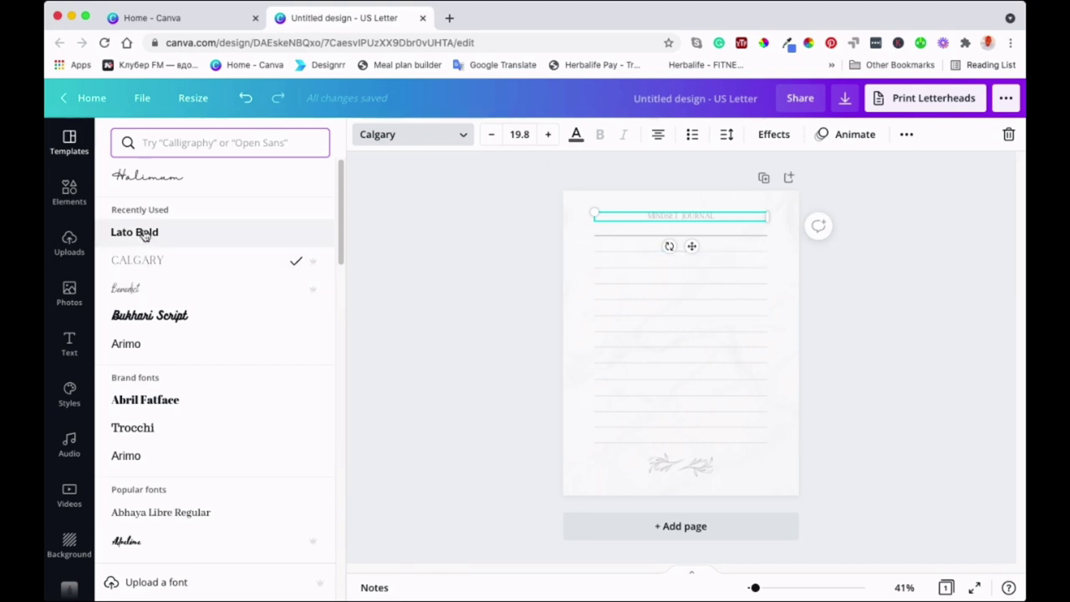
{"action": "left_click", "coordinate": [130, 290]}
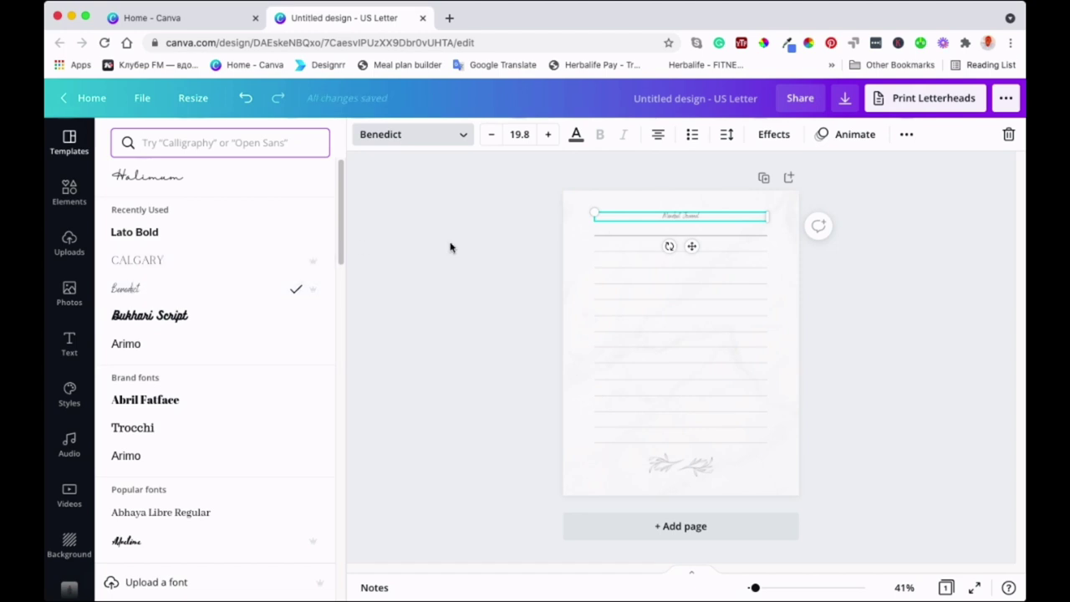
{"action": "left_click", "coordinate": [149, 232]}
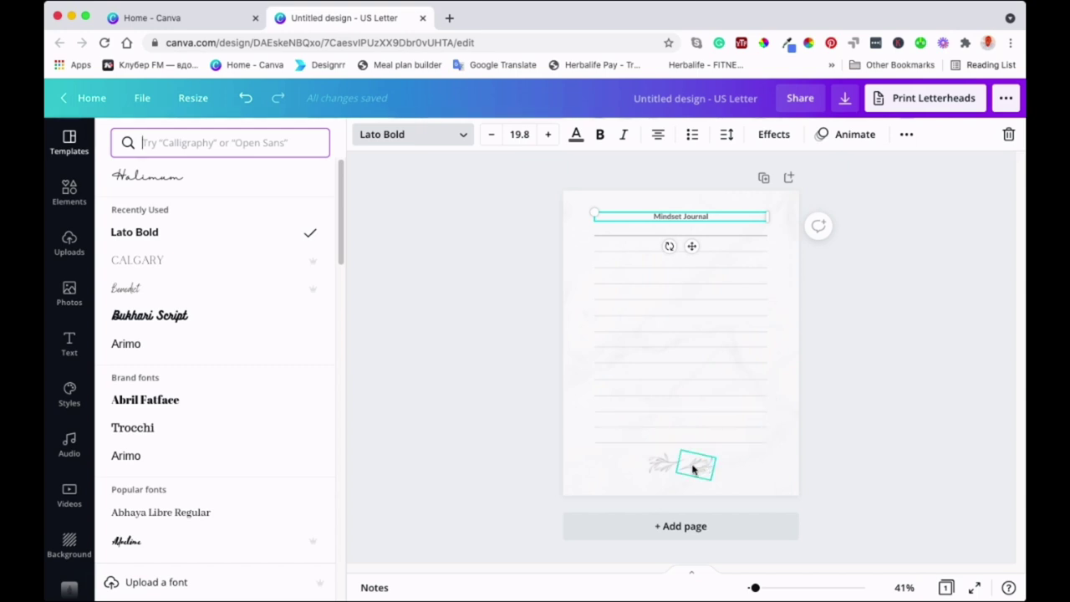
Select the two leaf decorations at the page bottom and bring up the Elements library.
{"action": "left_click", "coordinate": [667, 470]}
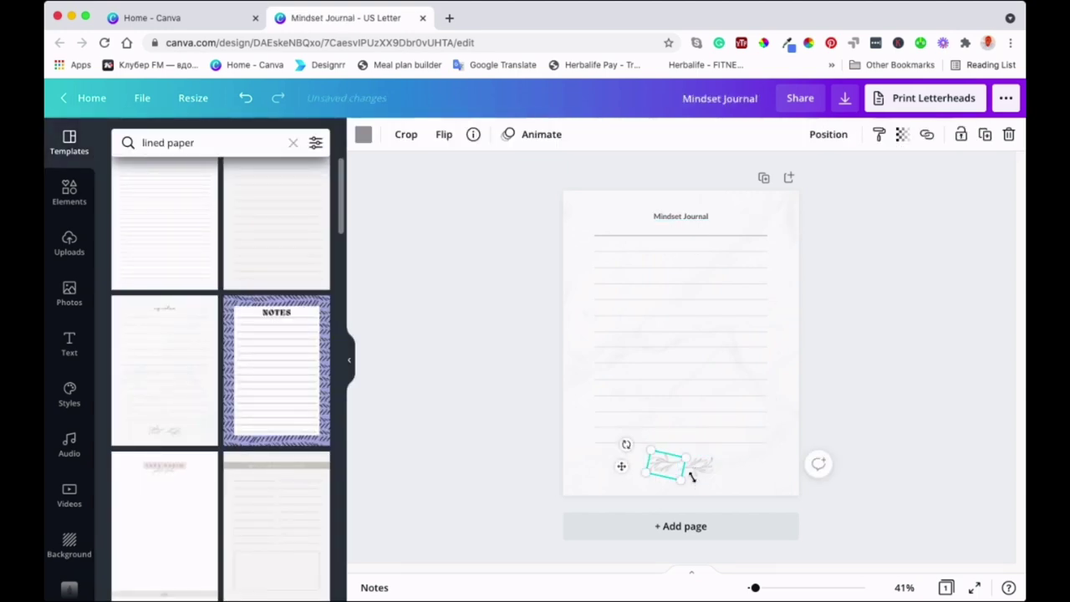
{"action": "left_click", "coordinate": [698, 473]}
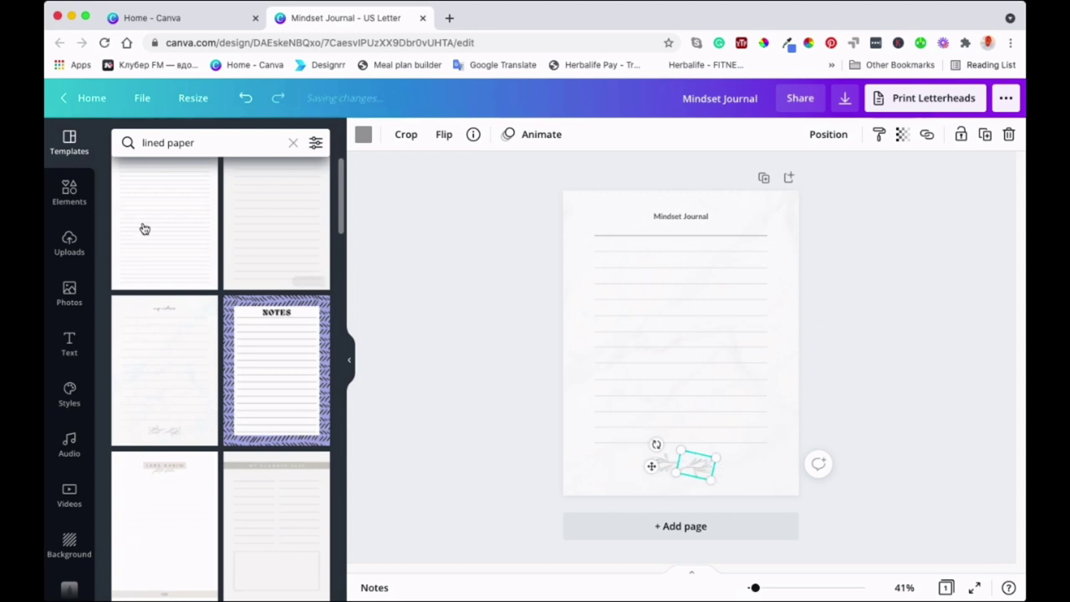
{"action": "left_click", "coordinate": [69, 193]}
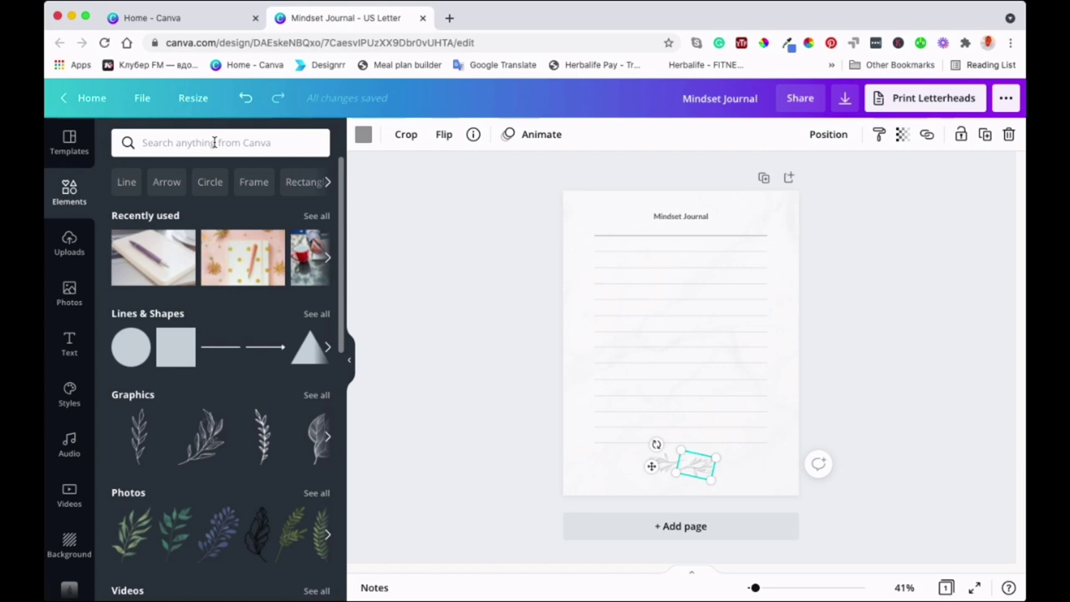
Search Elements for 'flower', filter to Graphics, and add the line-art flower to the page.
{"action": "left_click", "coordinate": [214, 142]}
{"action": "type", "text": "flower"}
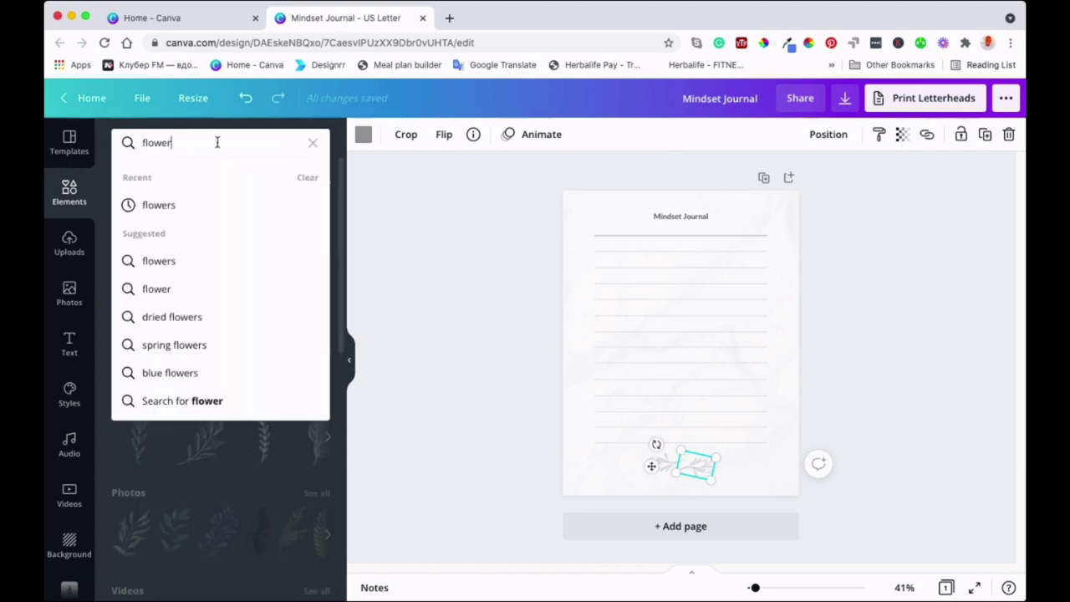
{"action": "key", "text": "Return"}
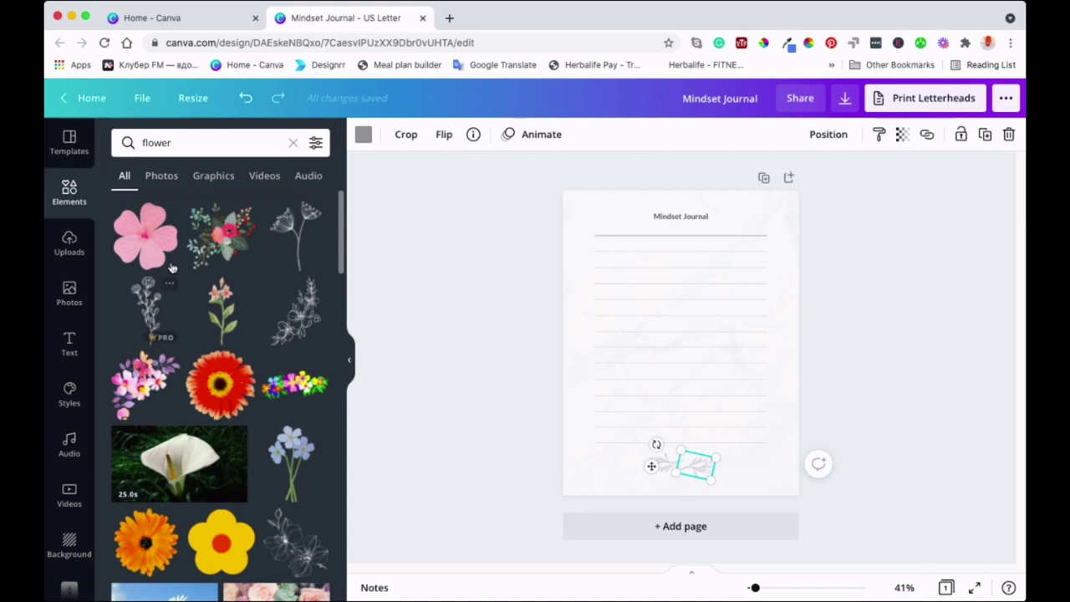
{"action": "left_click", "coordinate": [161, 175]}
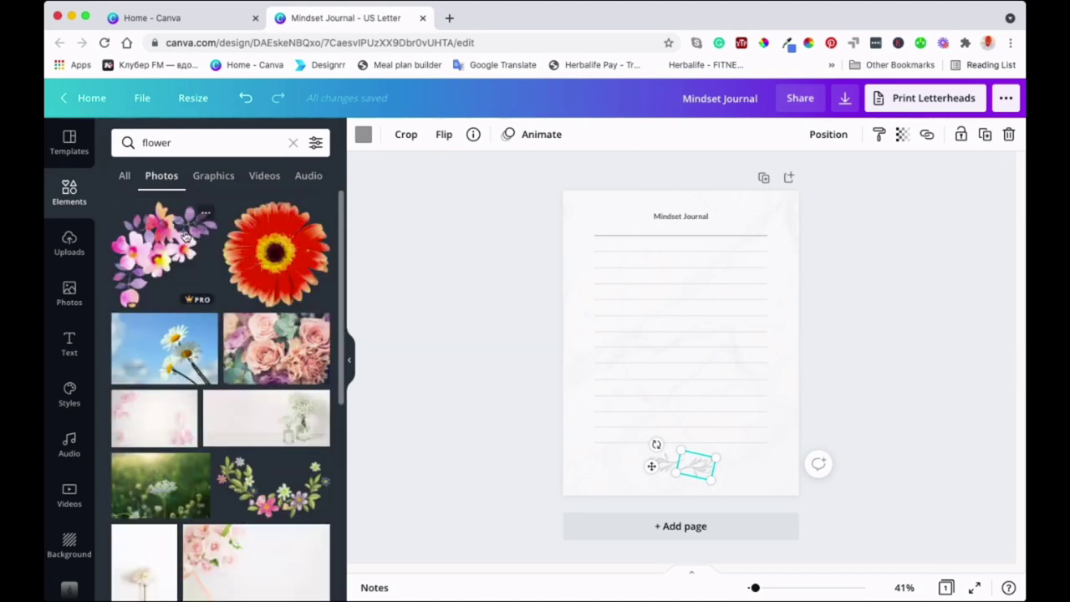
{"action": "left_click", "coordinate": [213, 178]}
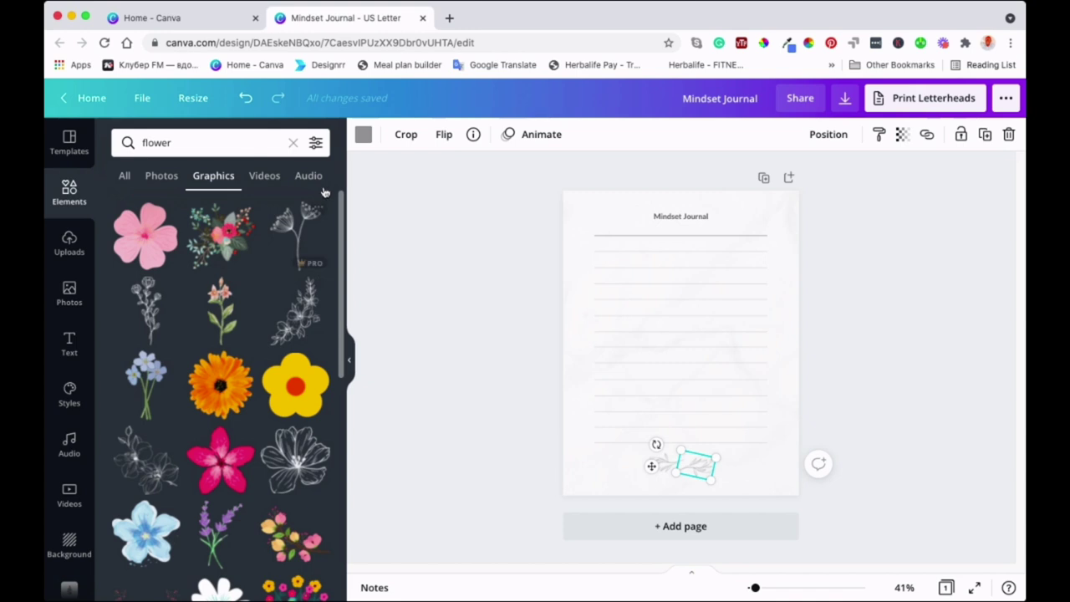
{"action": "left_click", "coordinate": [296, 470]}
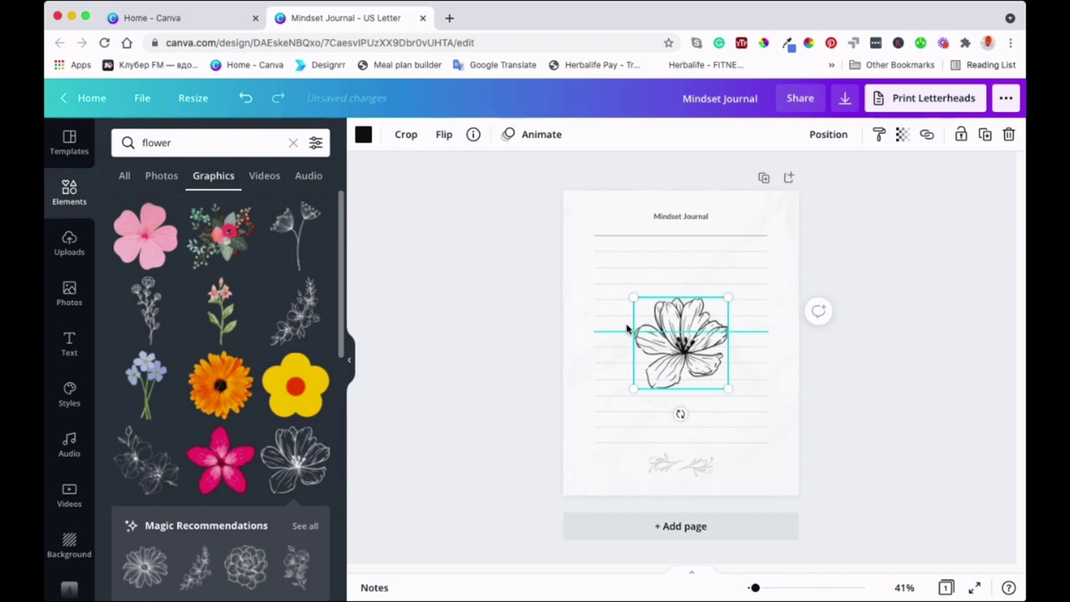
Shrink the flower, delete the leaf ornament, and centre the flower at the page bottom.
{"action": "left_click_drag", "start_coordinate": [633, 297], "coordinate": [740, 459]}
{"action": "left_click", "coordinate": [699, 471]}
{"action": "left_click", "coordinate": [673, 467]}
{"action": "key", "text": "Delete"}
{"action": "left_click", "coordinate": [727, 470]}
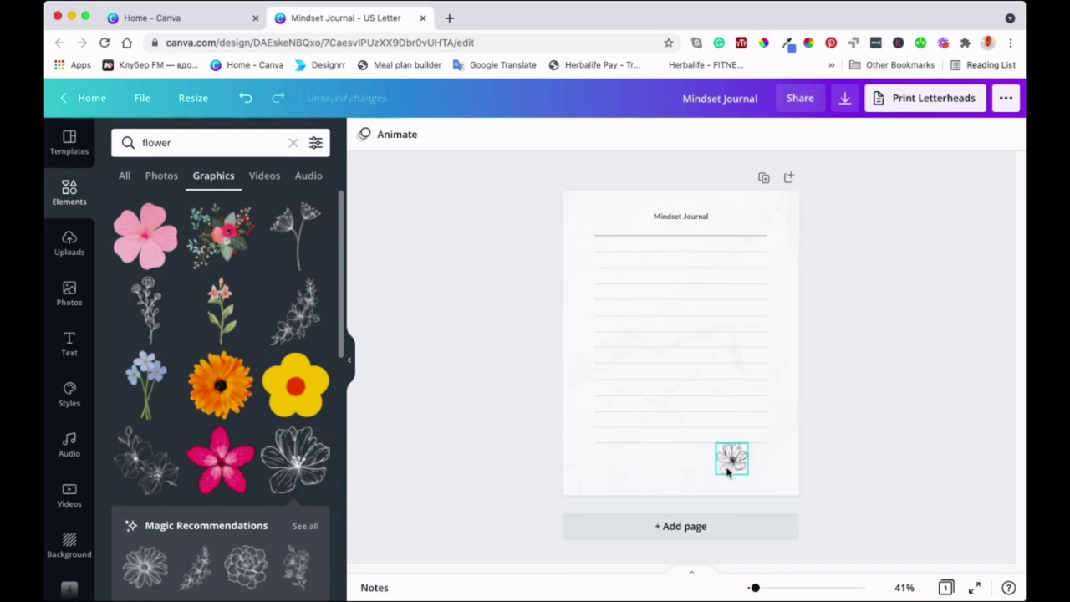
{"action": "left_click_drag", "start_coordinate": [724, 473], "coordinate": [697, 486]}
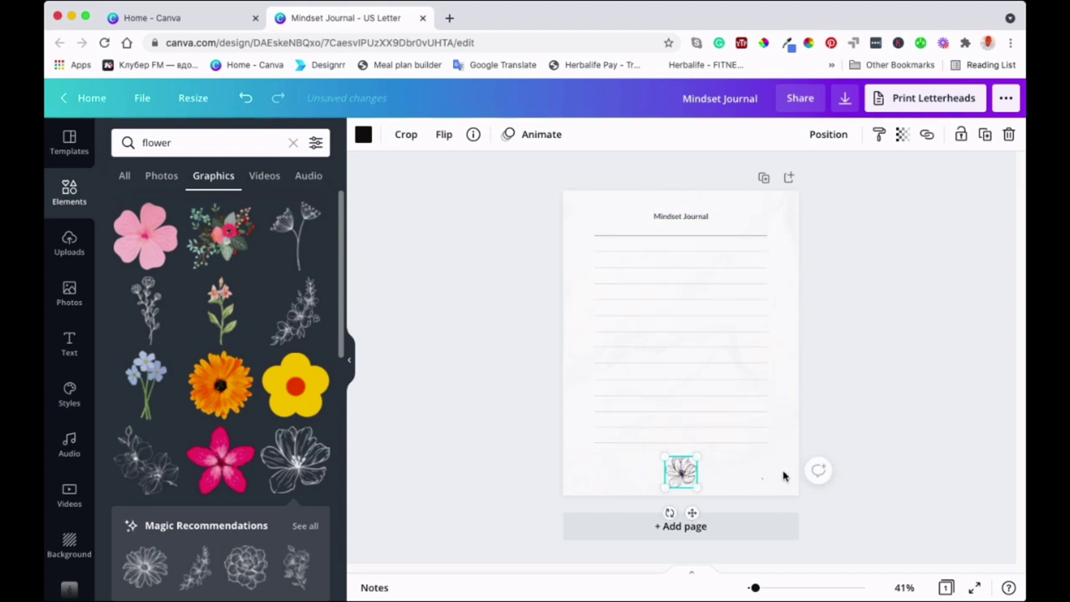
{"action": "left_click", "coordinate": [729, 463]}
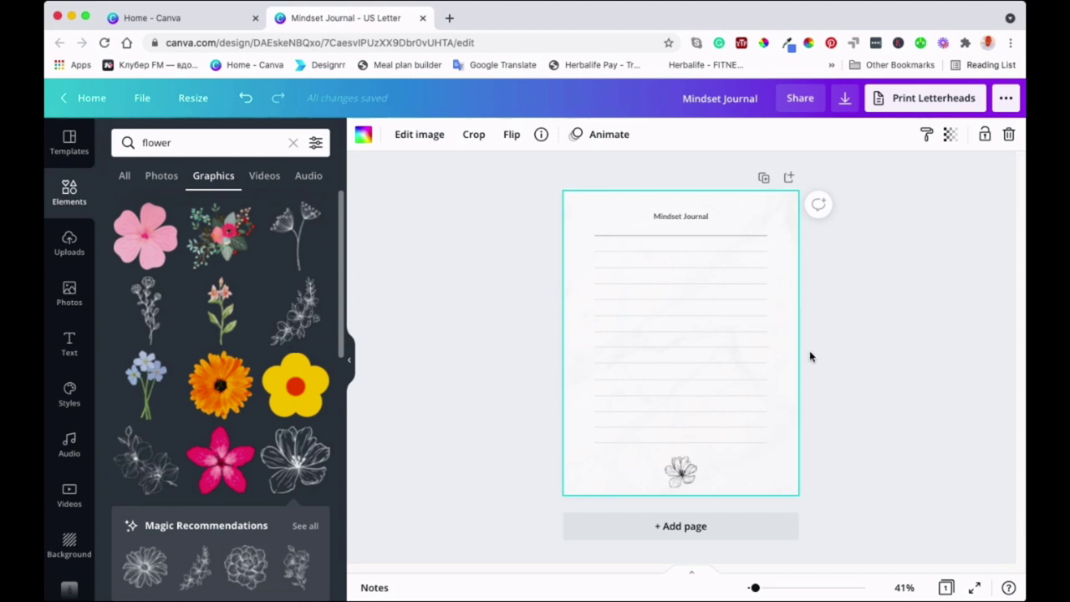
Add a blank Page 2, clear the flower search, and switch to browsing templates.
{"action": "left_click", "coordinate": [695, 529]}
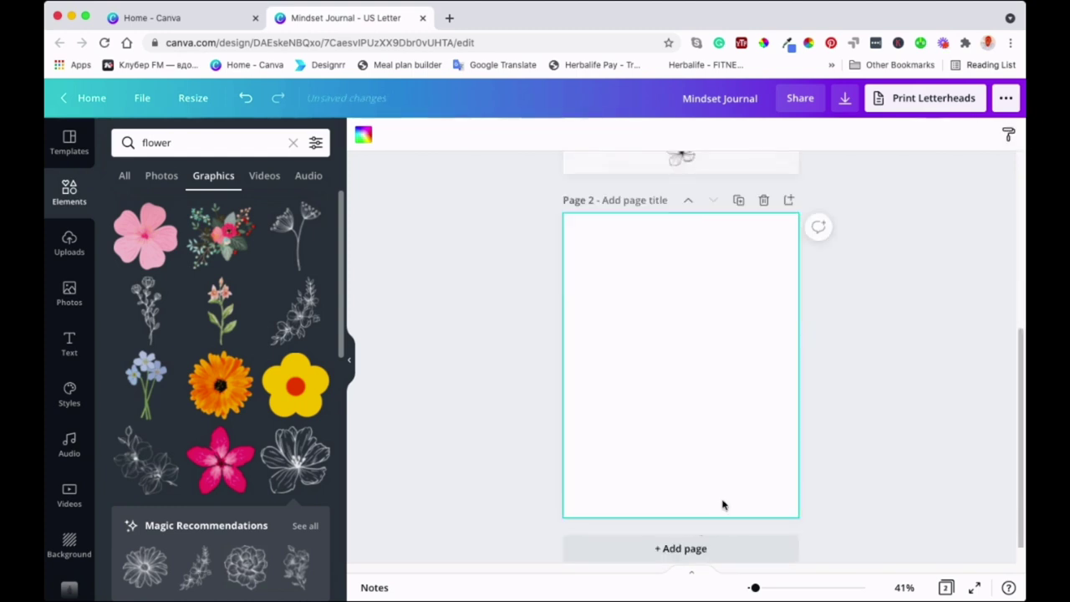
{"action": "left_click", "coordinate": [292, 146]}
{"action": "left_click", "coordinate": [70, 153]}
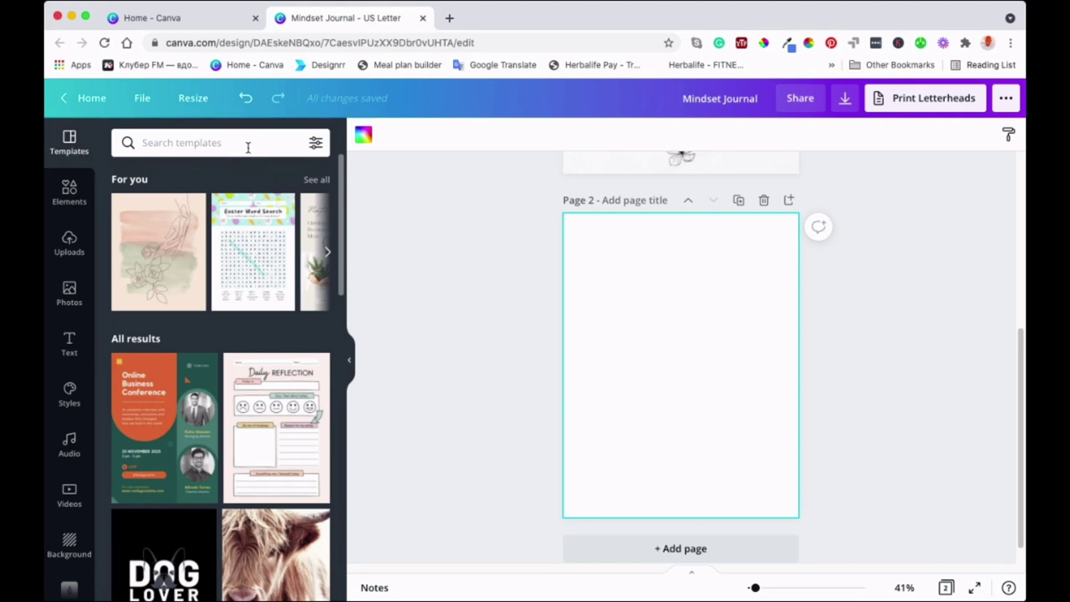
Search templates for 'journal', try the essay template on Page 2, then undo it.
{"action": "left_click", "coordinate": [223, 142]}
{"action": "type", "text": "jour"}
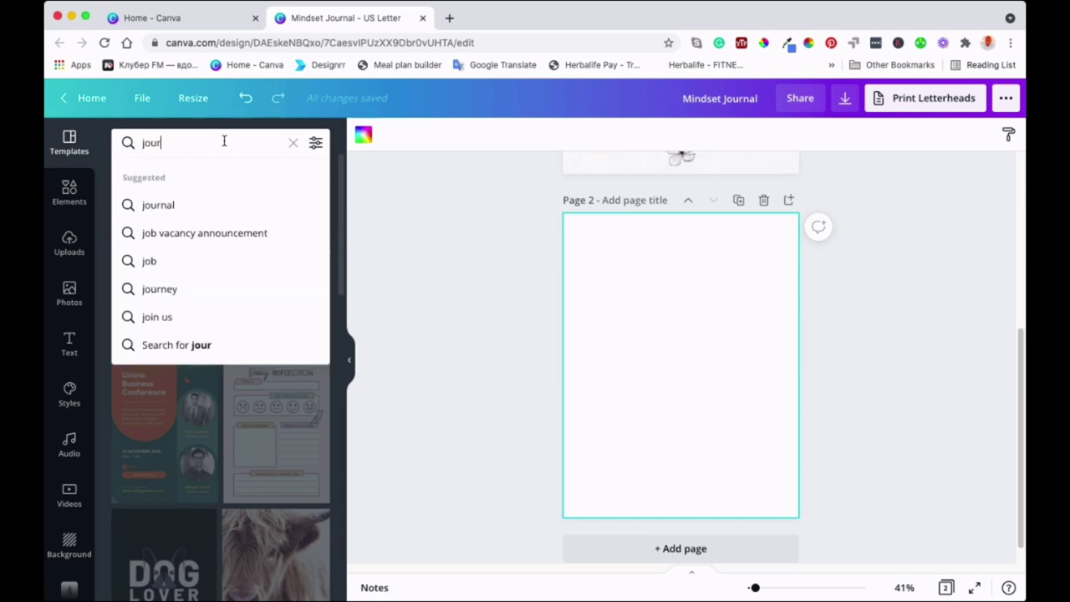
{"action": "type", "text": "nal"}
{"action": "key", "text": "Return"}
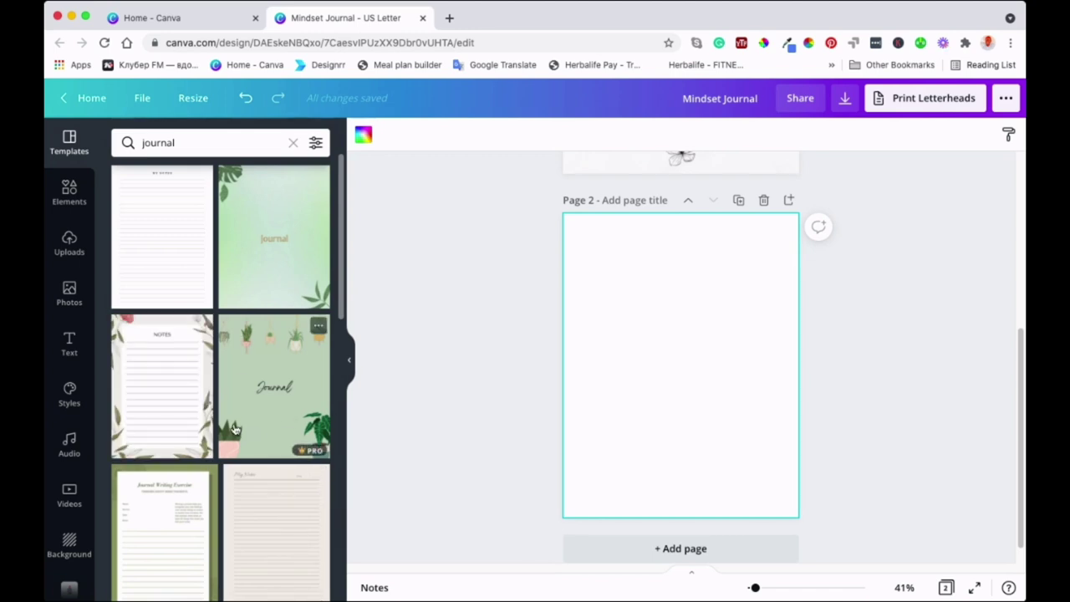
{"action": "scroll", "coordinate": [239, 430], "scroll_direction": "down", "scroll_amount": 5}
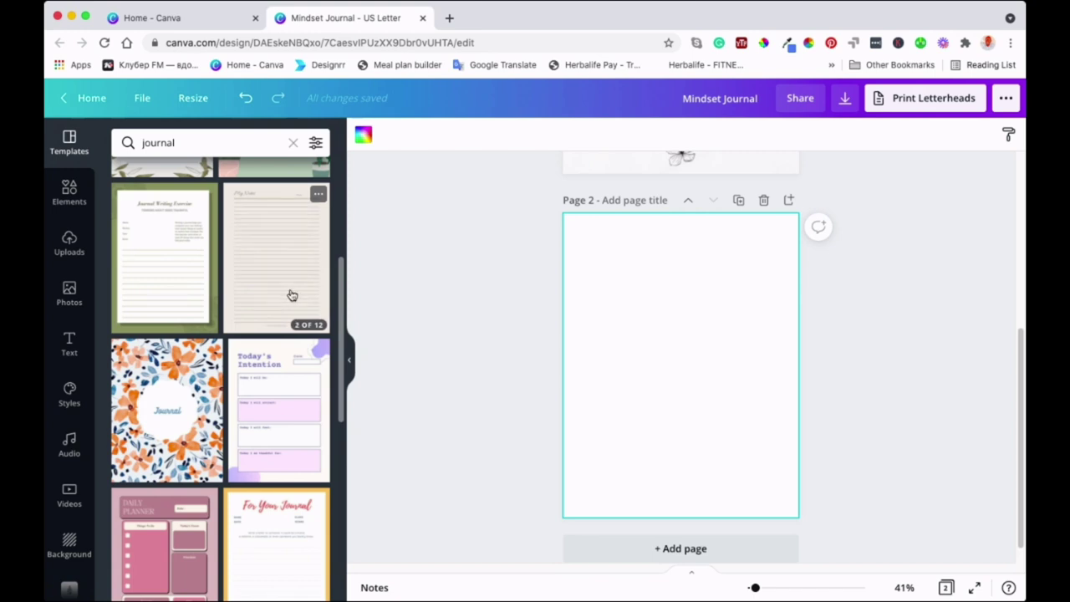
{"action": "scroll", "coordinate": [292, 284], "scroll_direction": "down", "scroll_amount": 3}
{"action": "scroll", "coordinate": [292, 280], "scroll_direction": "down", "scroll_amount": 4}
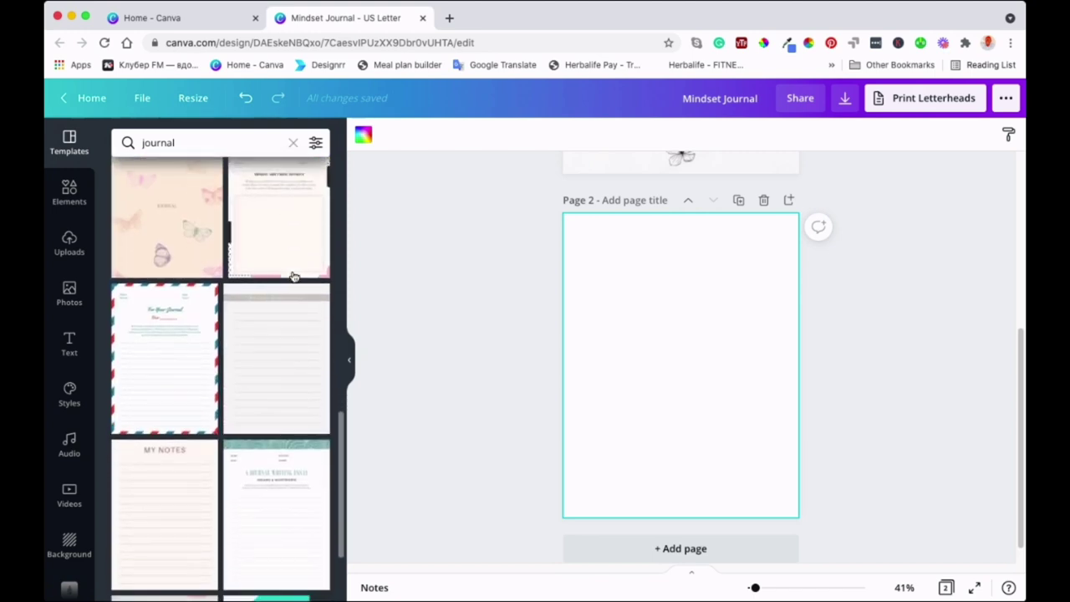
{"action": "scroll", "coordinate": [294, 276], "scroll_direction": "down", "scroll_amount": 3}
{"action": "scroll", "coordinate": [262, 368], "scroll_direction": "down", "scroll_amount": 2}
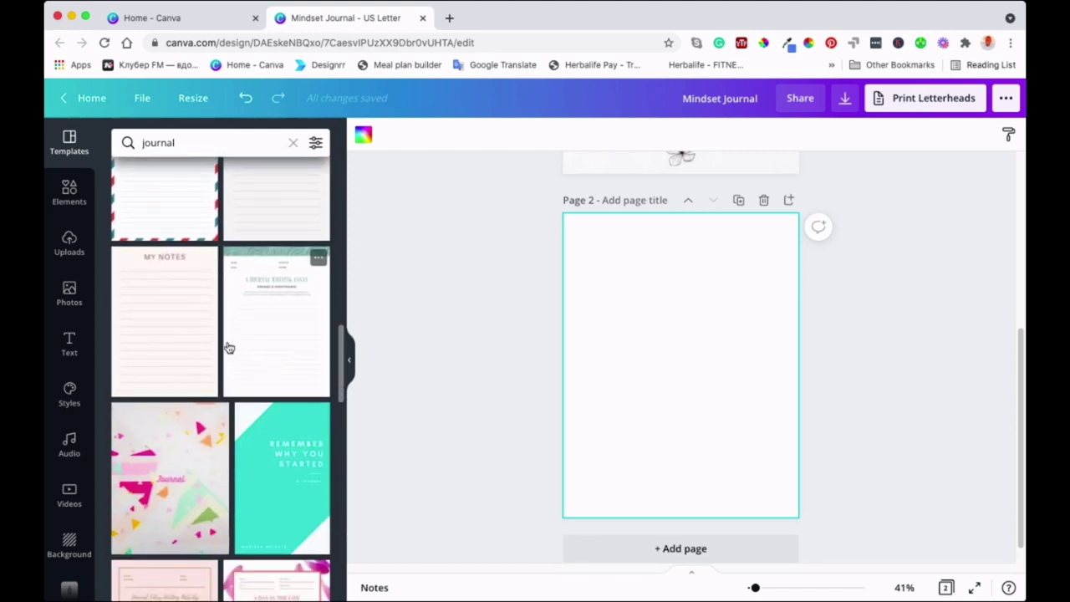
{"action": "left_click", "coordinate": [274, 316]}
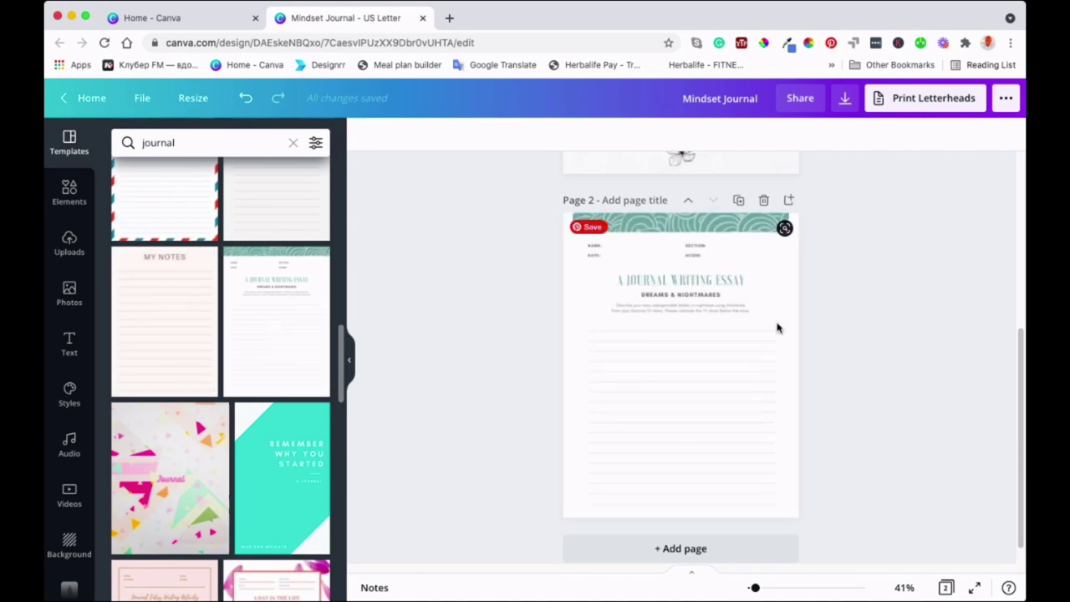
{"action": "left_click", "coordinate": [765, 310]}
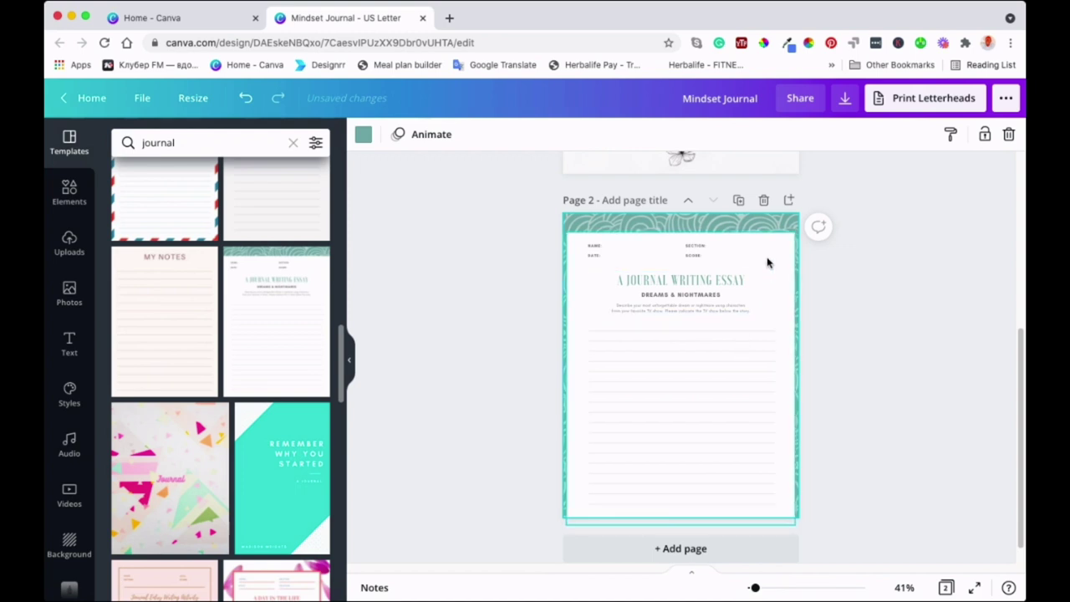
{"action": "left_click", "coordinate": [768, 263]}
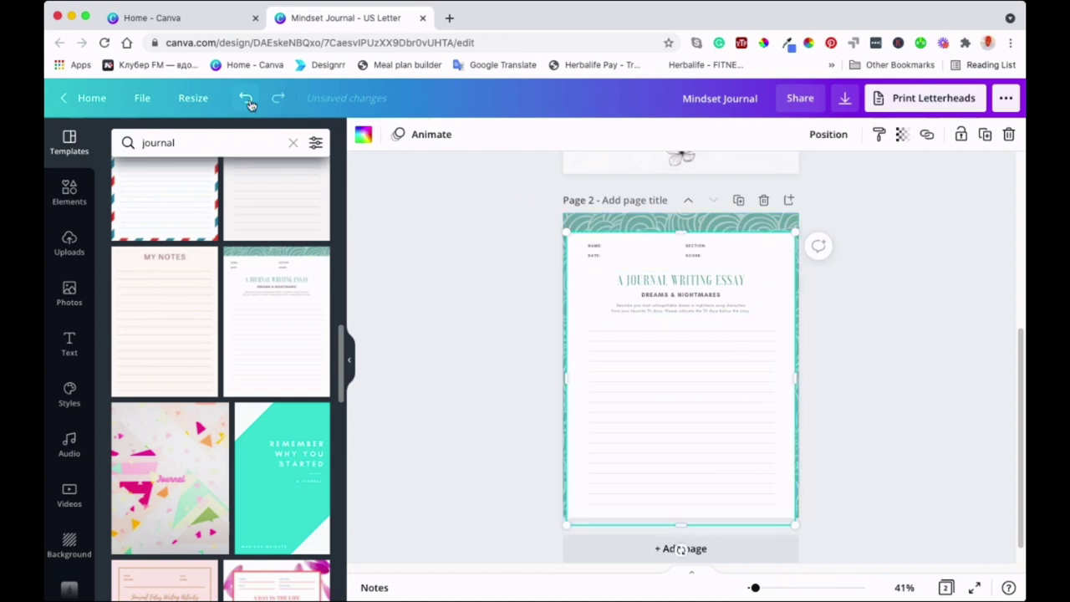
{"action": "left_click", "coordinate": [245, 98]}
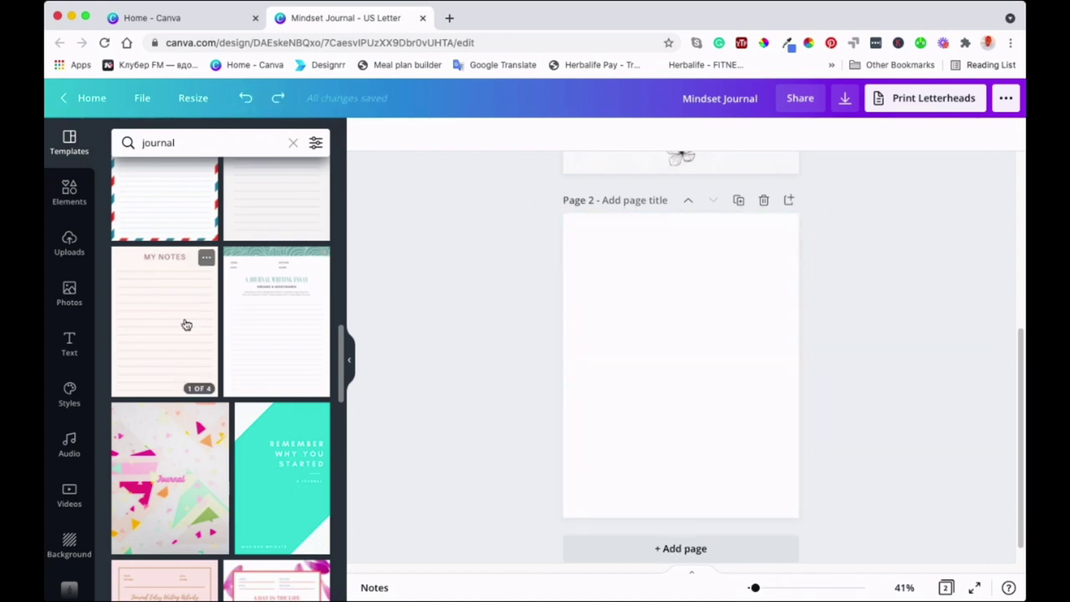
Apply the first pink MY NOTES page from the planner set to Page 2 and add Page 3.
{"action": "left_click", "coordinate": [184, 323]}
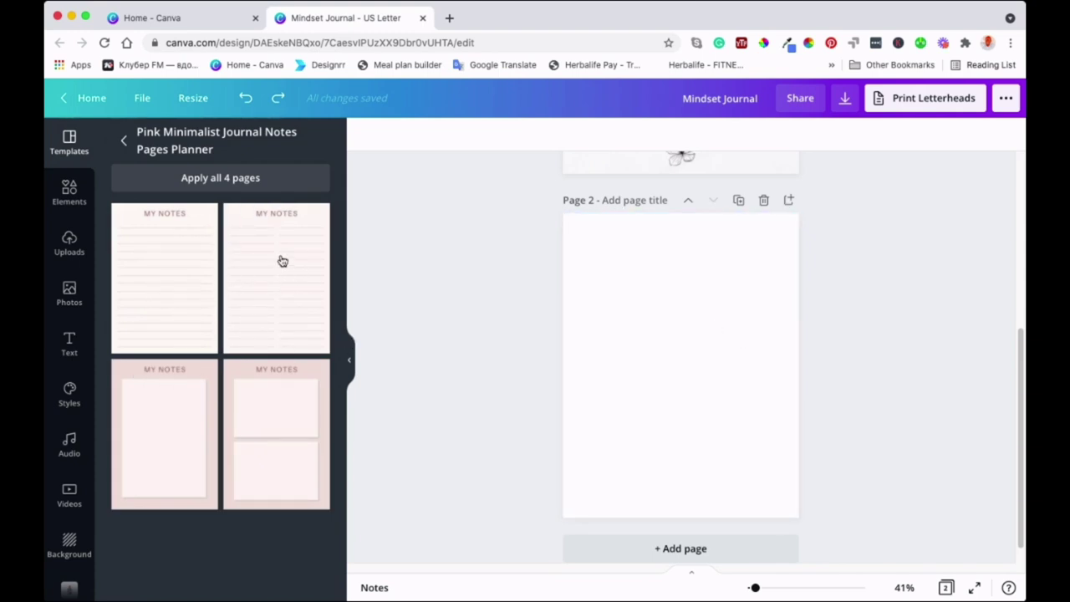
{"action": "left_click", "coordinate": [148, 260]}
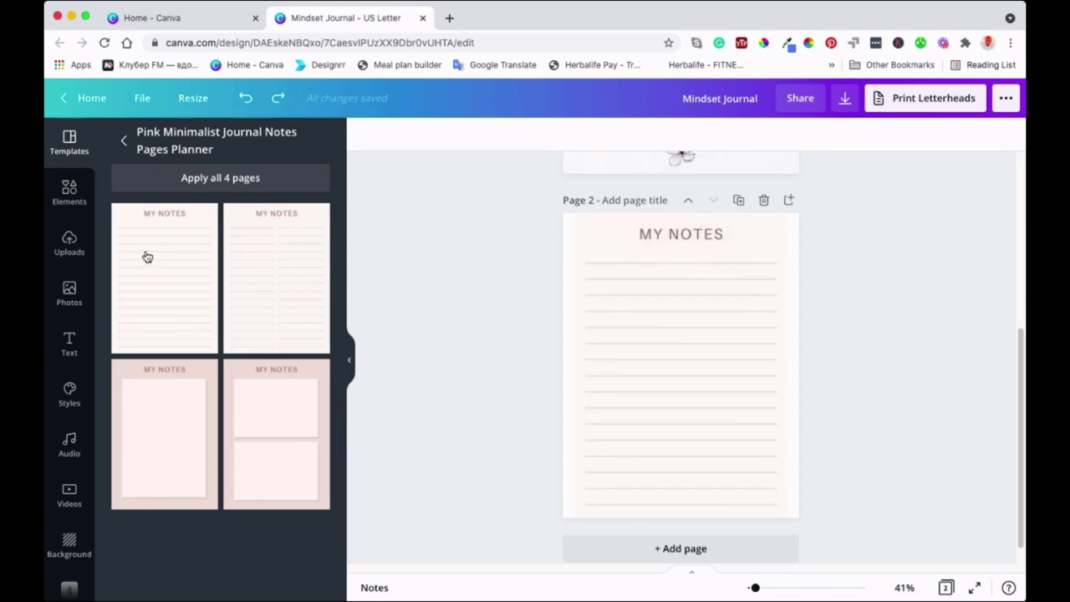
{"action": "left_click", "coordinate": [678, 326]}
{"action": "left_click", "coordinate": [893, 319]}
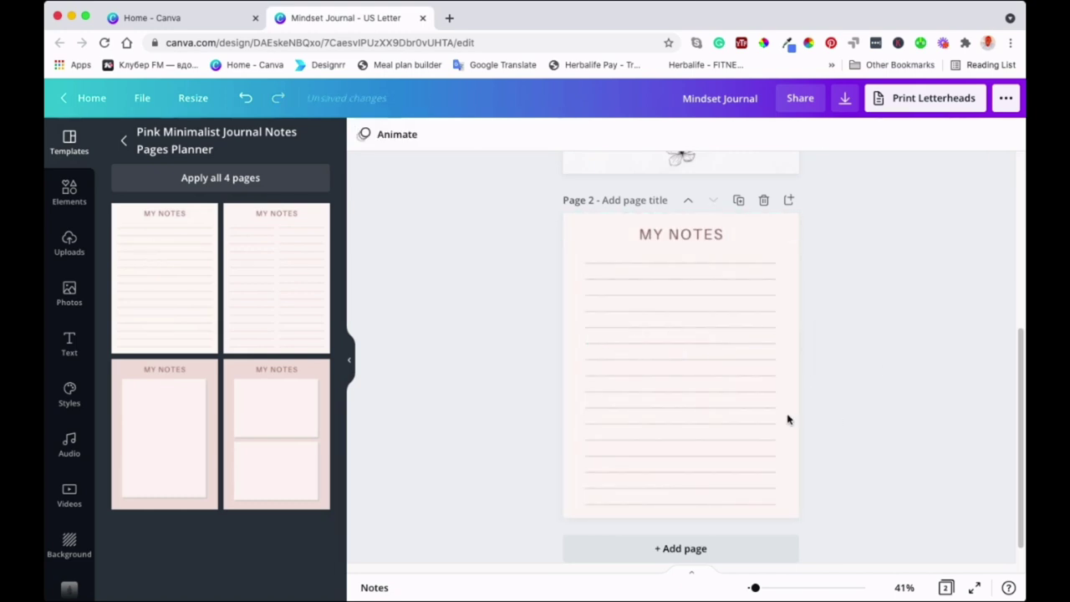
{"action": "left_click", "coordinate": [674, 234]}
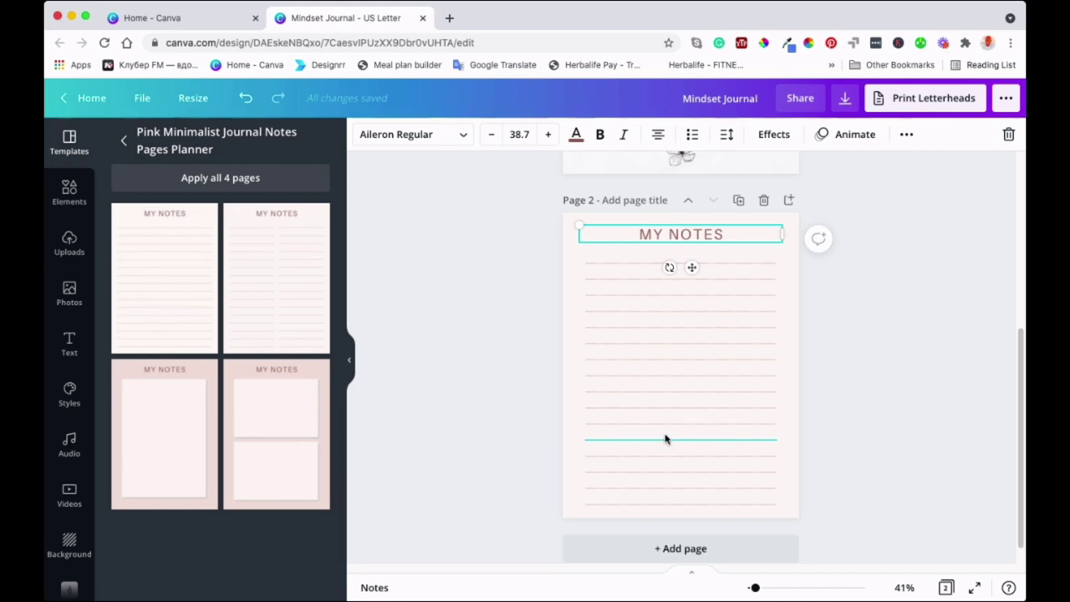
{"action": "left_click", "coordinate": [793, 375]}
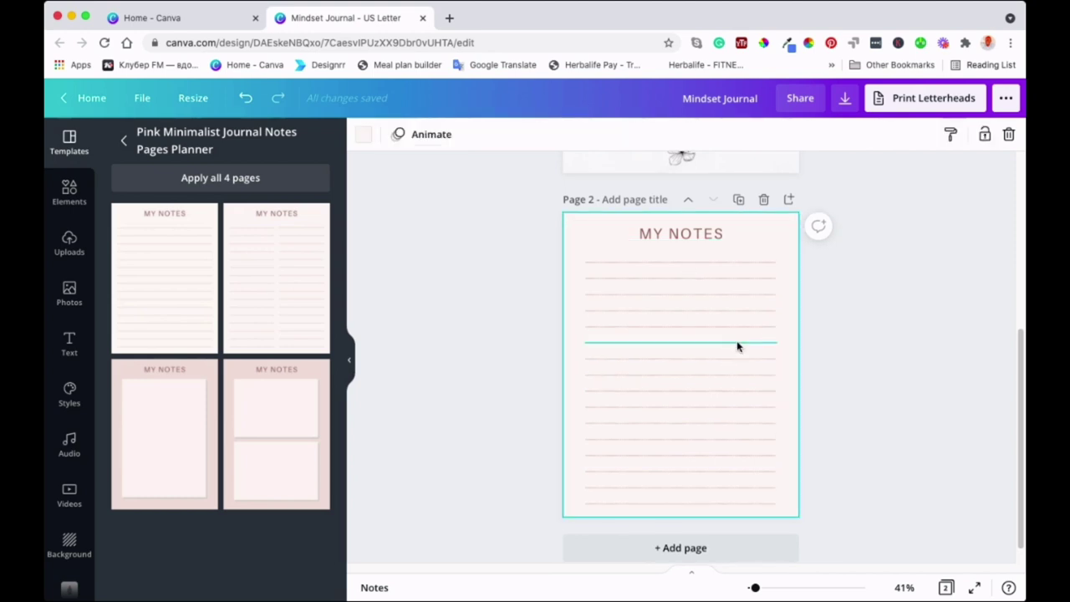
{"action": "scroll", "coordinate": [808, 350], "scroll_direction": "down", "scroll_amount": 1}
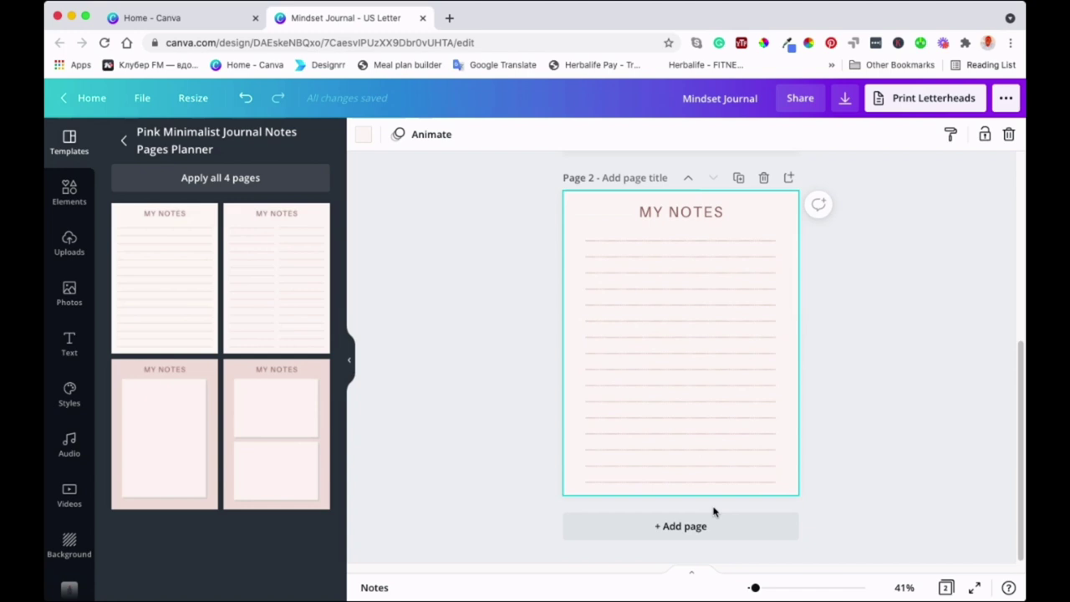
{"action": "left_click", "coordinate": [688, 527]}
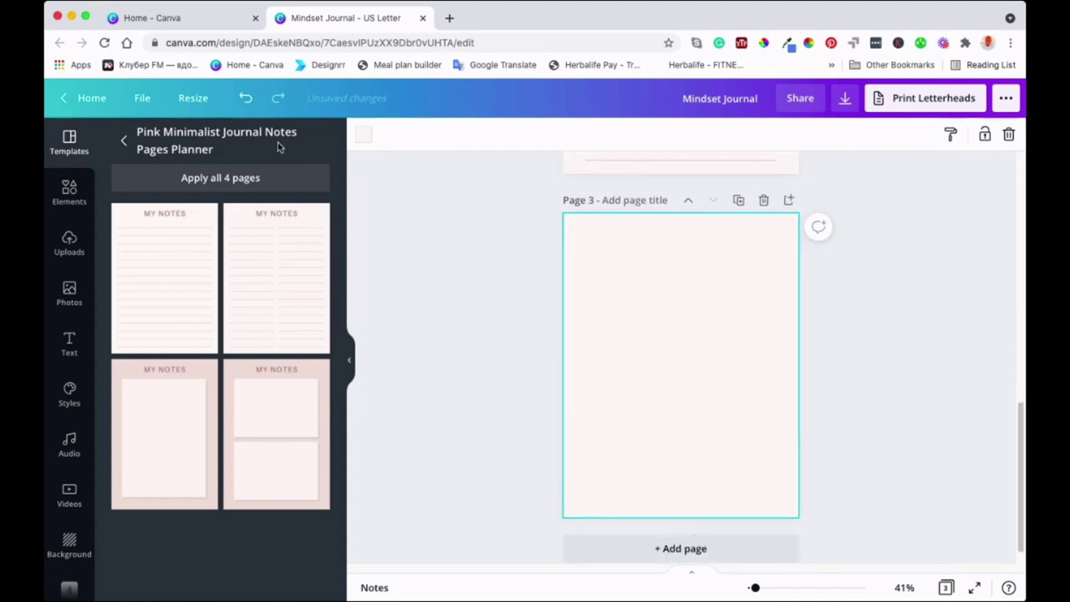
Clear the journal search, make Page 3's background white, and add a horizontal line with L.
{"action": "left_click", "coordinate": [124, 142]}
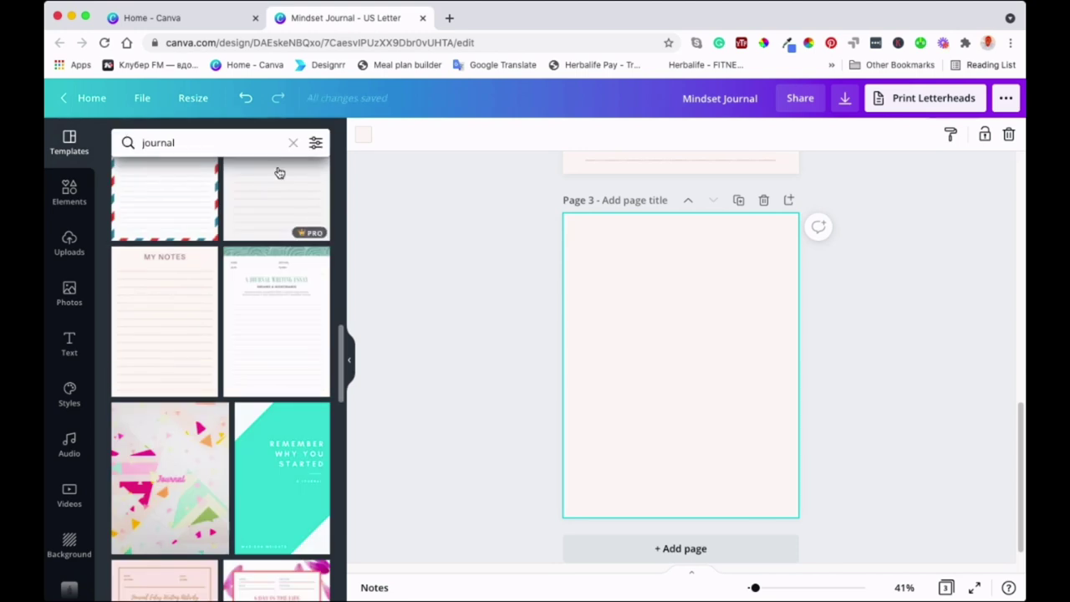
{"action": "left_click", "coordinate": [291, 144]}
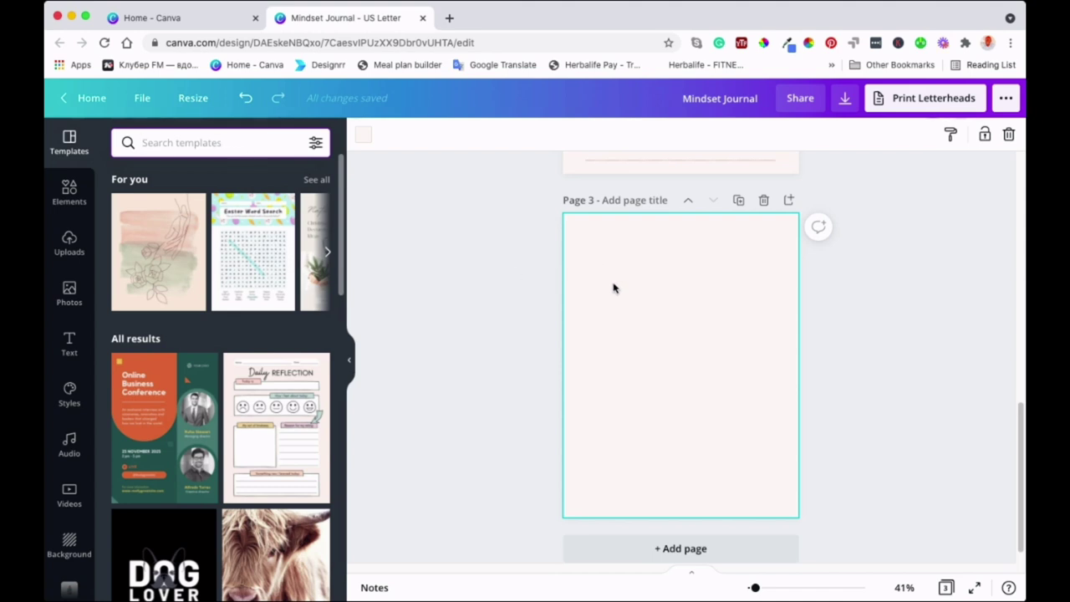
{"action": "scroll", "coordinate": [614, 289], "scroll_direction": "up", "scroll_amount": 1}
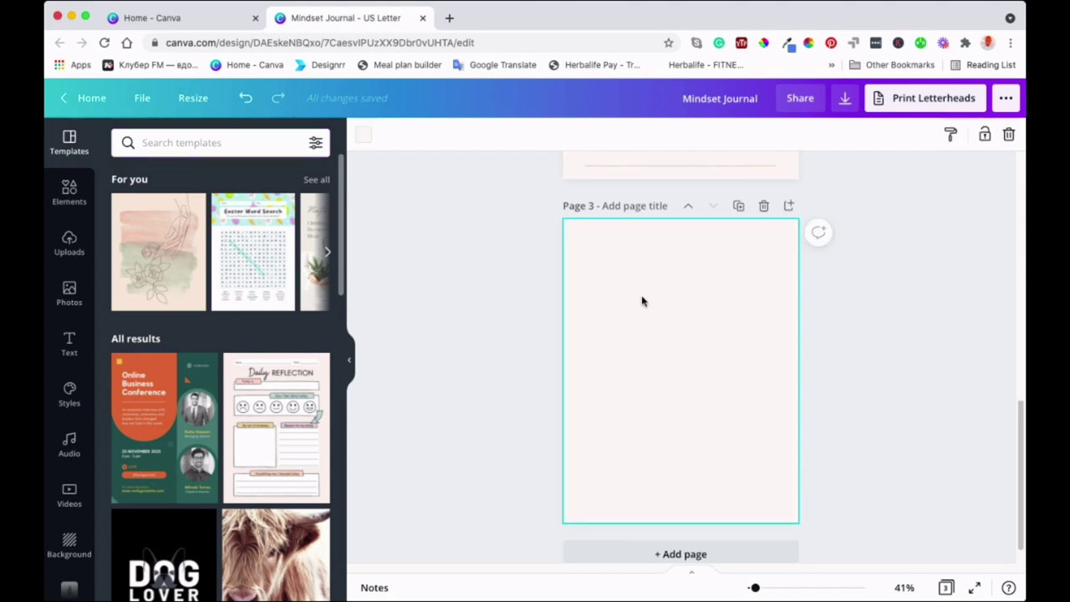
{"action": "left_click", "coordinate": [360, 134]}
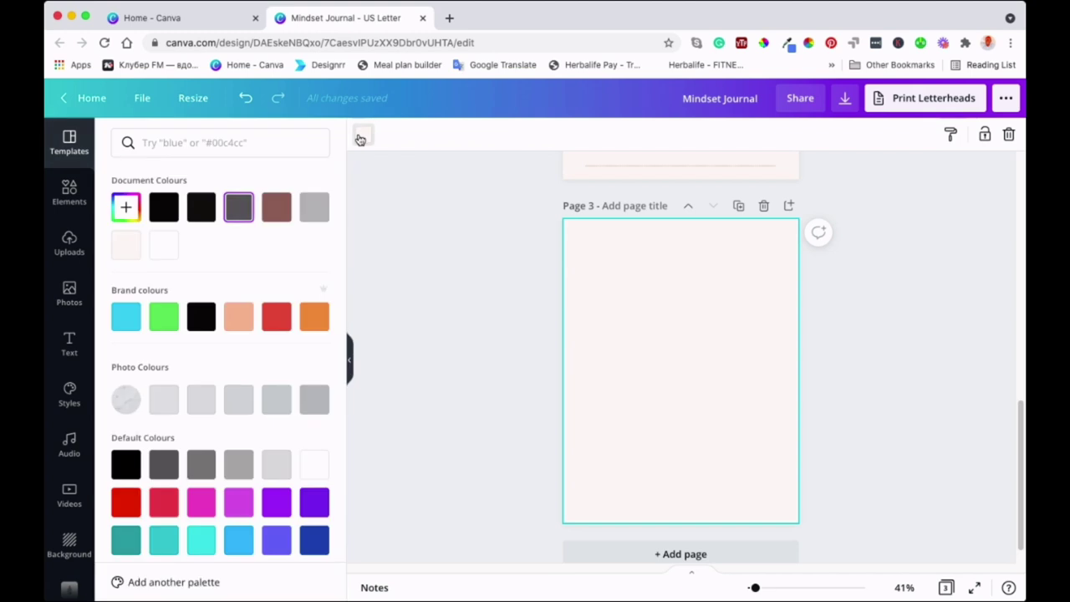
{"action": "left_click", "coordinate": [164, 244]}
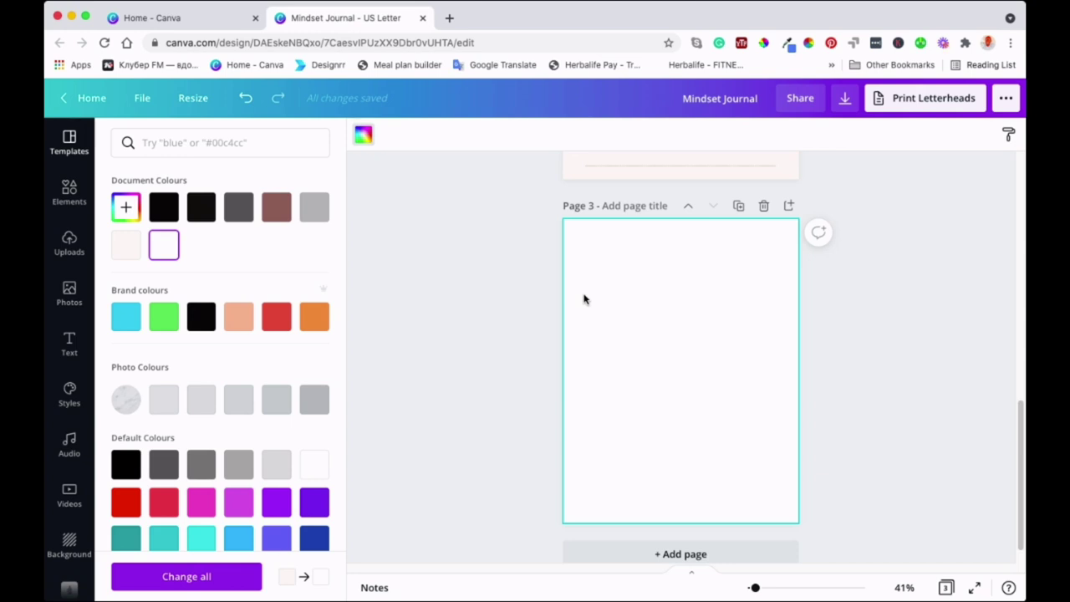
{"action": "key", "text": "l"}
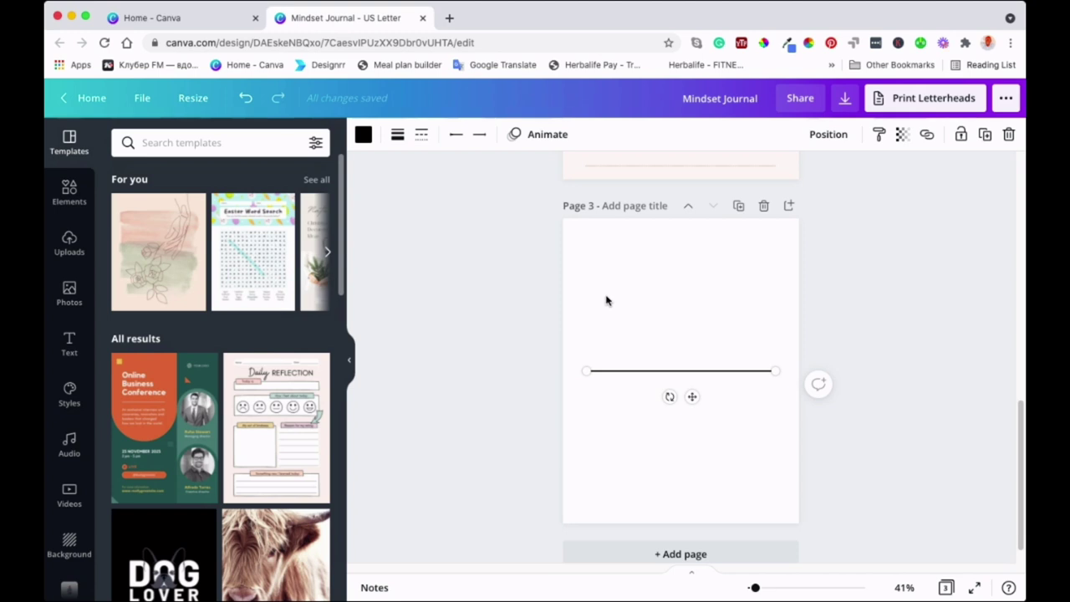
Move the line near the top of page 3, lengthen it slightly, and duplicate it seven times.
{"action": "left_click_drag", "start_coordinate": [692, 395], "coordinate": [692, 282]}
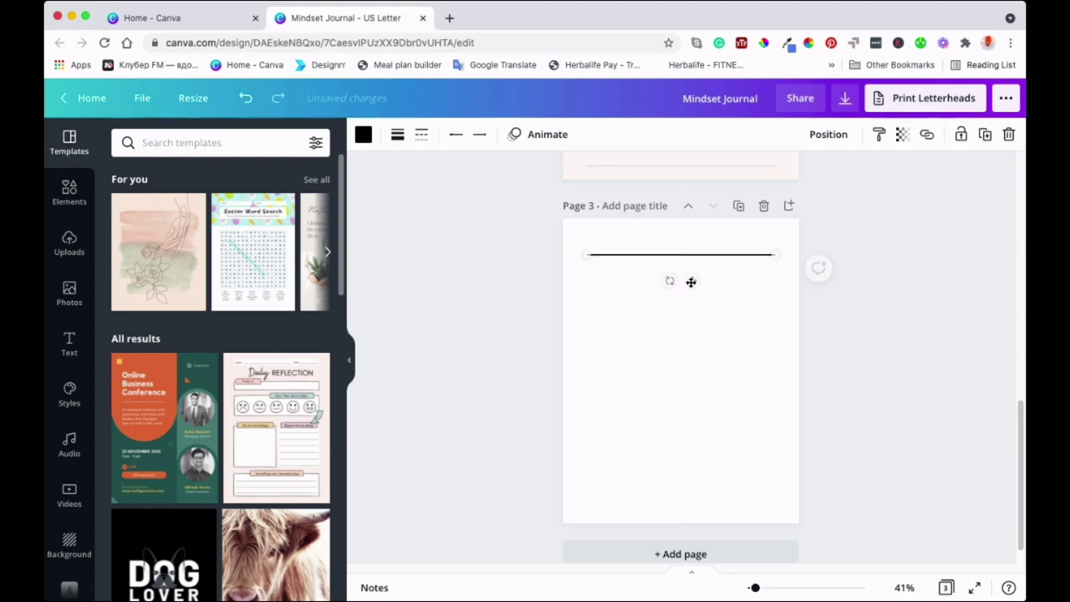
{"action": "left_click_drag", "start_coordinate": [774, 255], "coordinate": [779, 255]}
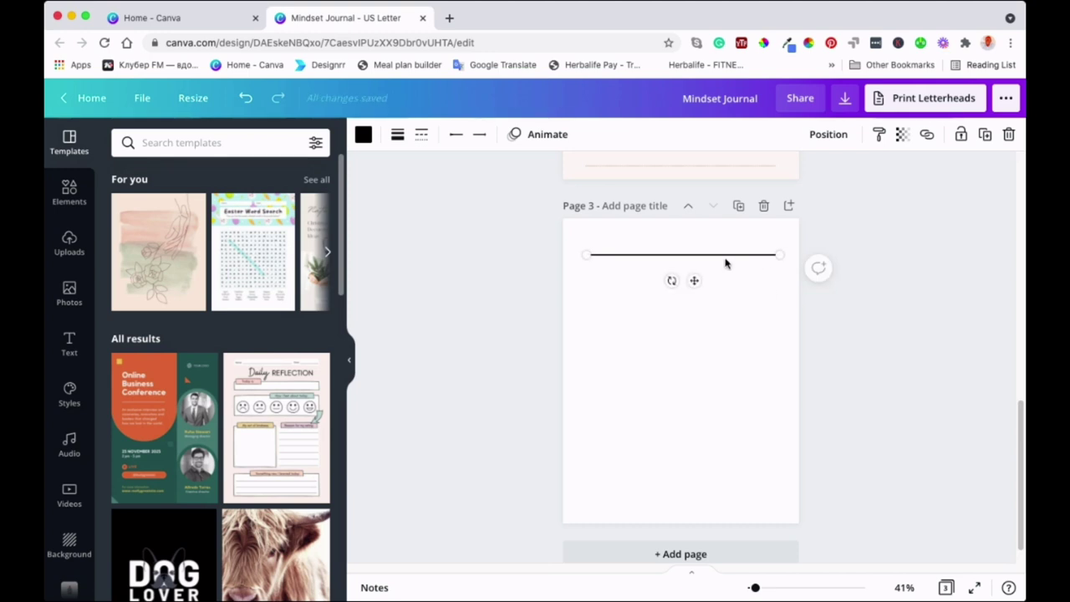
{"action": "left_click", "coordinate": [984, 135]}
{"action": "left_click", "coordinate": [985, 136]}
{"action": "left_click", "coordinate": [985, 135]}
{"action": "left_click", "coordinate": [985, 136]}
{"action": "left_click", "coordinate": [985, 135]}
{"action": "left_click", "coordinate": [985, 136]}
{"action": "left_click", "coordinate": [985, 136]}
{"action": "left_click", "coordinate": [985, 135]}
{"action": "left_click", "coordinate": [984, 135]}
{"action": "left_click", "coordinate": [985, 135]}
Drag the stacked line copies down the page into rows, then select all the lines for positioning.
{"action": "left_click_drag", "start_coordinate": [760, 345], "coordinate": [696, 514]}
{"action": "left_click", "coordinate": [732, 307]}
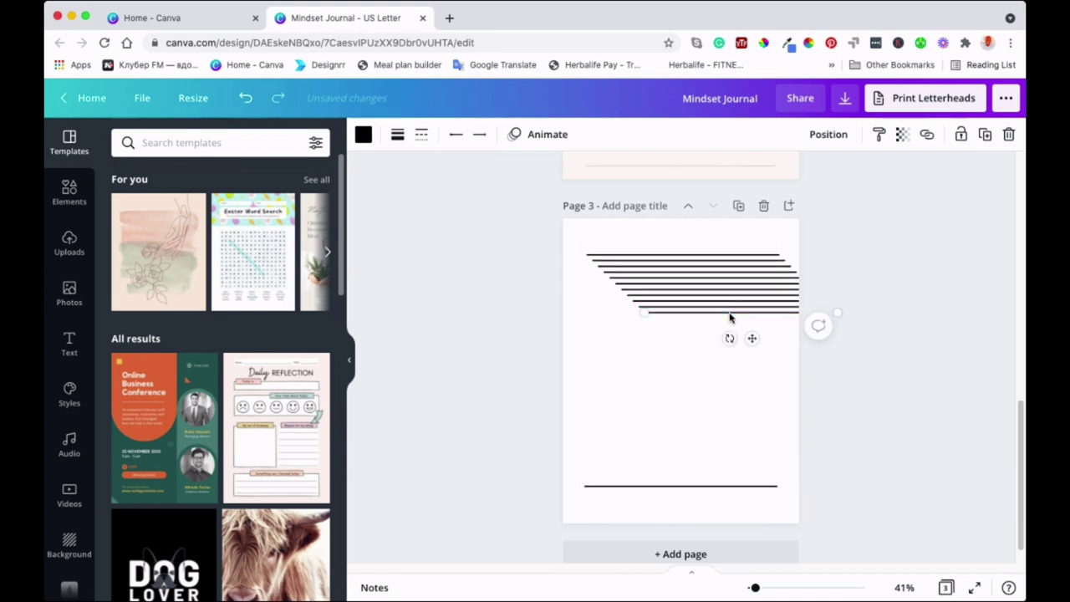
{"action": "left_click_drag", "start_coordinate": [752, 337], "coordinate": [693, 485]}
{"action": "left_click", "coordinate": [730, 307]}
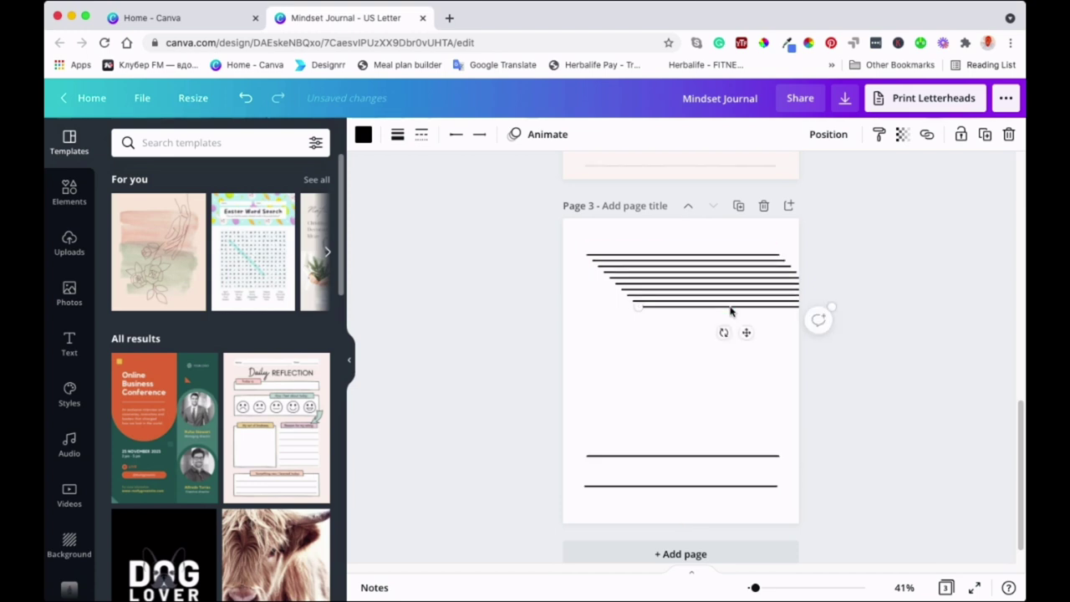
{"action": "left_click_drag", "start_coordinate": [745, 332], "coordinate": [694, 468]}
{"action": "left_click", "coordinate": [763, 301]}
{"action": "left_click_drag", "start_coordinate": [741, 323], "coordinate": [698, 449]}
{"action": "left_click", "coordinate": [724, 298]}
{"action": "left_click_drag", "start_coordinate": [733, 317], "coordinate": [690, 428]}
{"action": "left_click", "coordinate": [725, 290]}
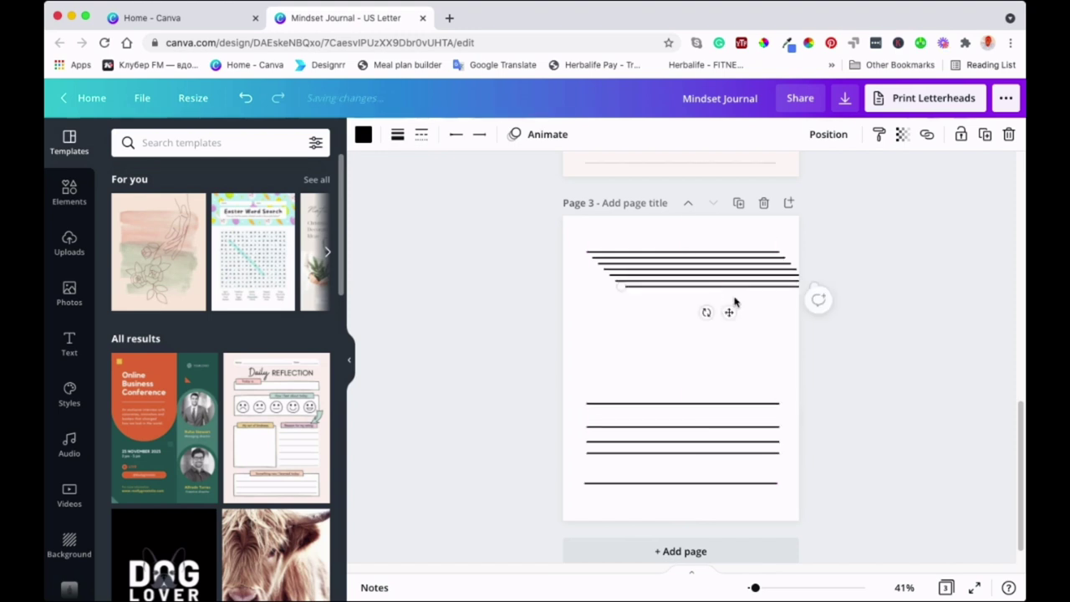
{"action": "left_click_drag", "start_coordinate": [727, 314], "coordinate": [692, 416]}
{"action": "left_click_drag", "start_coordinate": [712, 282], "coordinate": [683, 376]}
{"action": "left_click_drag", "start_coordinate": [699, 279], "coordinate": [672, 359]}
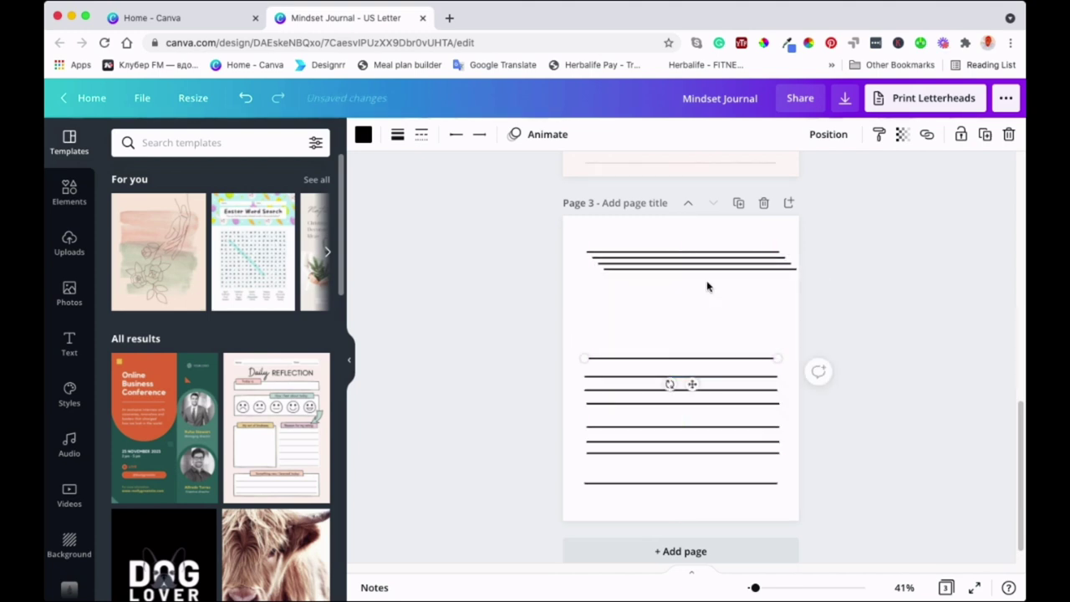
{"action": "left_click_drag", "start_coordinate": [687, 232], "coordinate": [683, 507]}
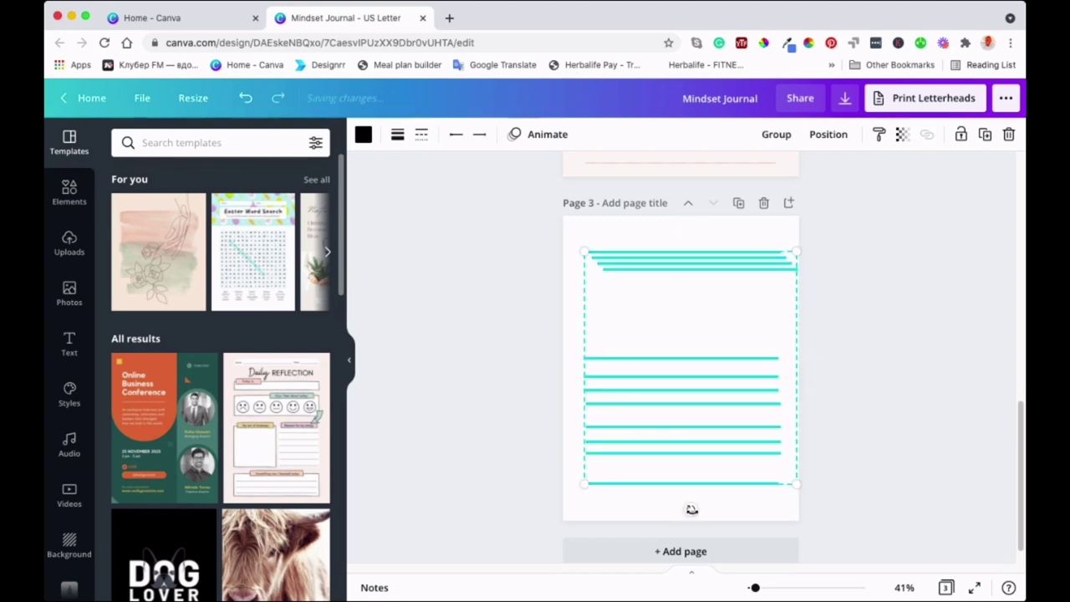
{"action": "left_click", "coordinate": [831, 135]}
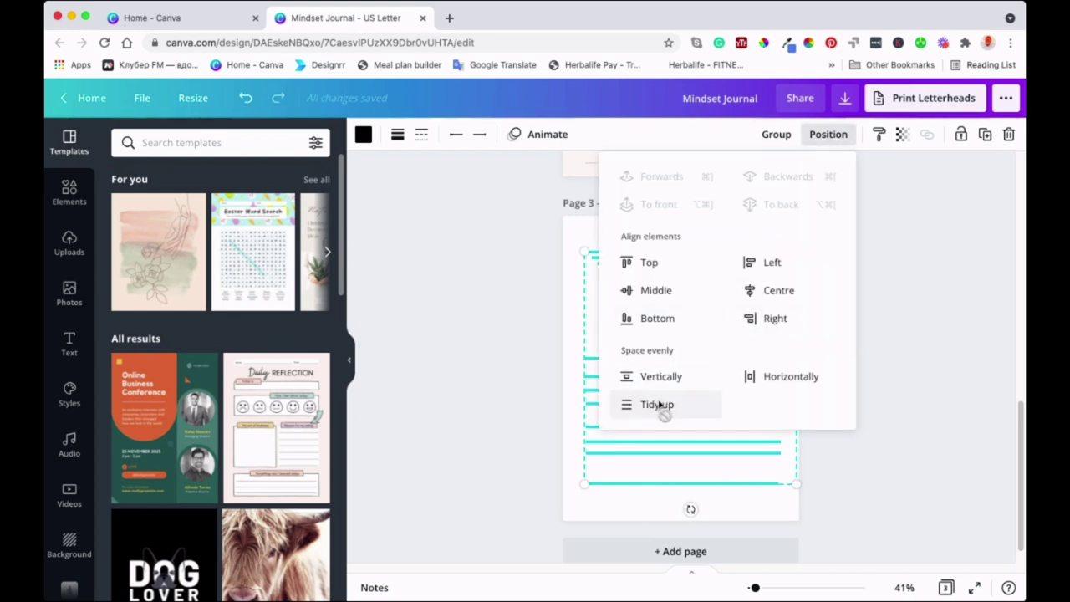
Space the selected lines evenly down the page with Tidy up.
{"action": "left_click", "coordinate": [658, 405]}
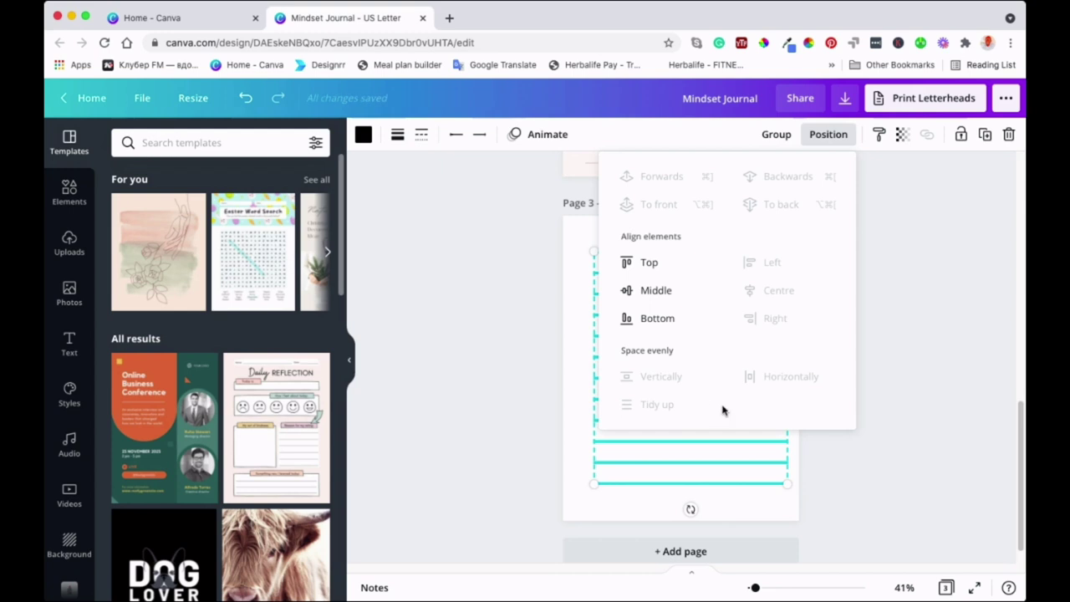
{"action": "left_click", "coordinate": [823, 457]}
{"action": "left_click", "coordinate": [895, 341]}
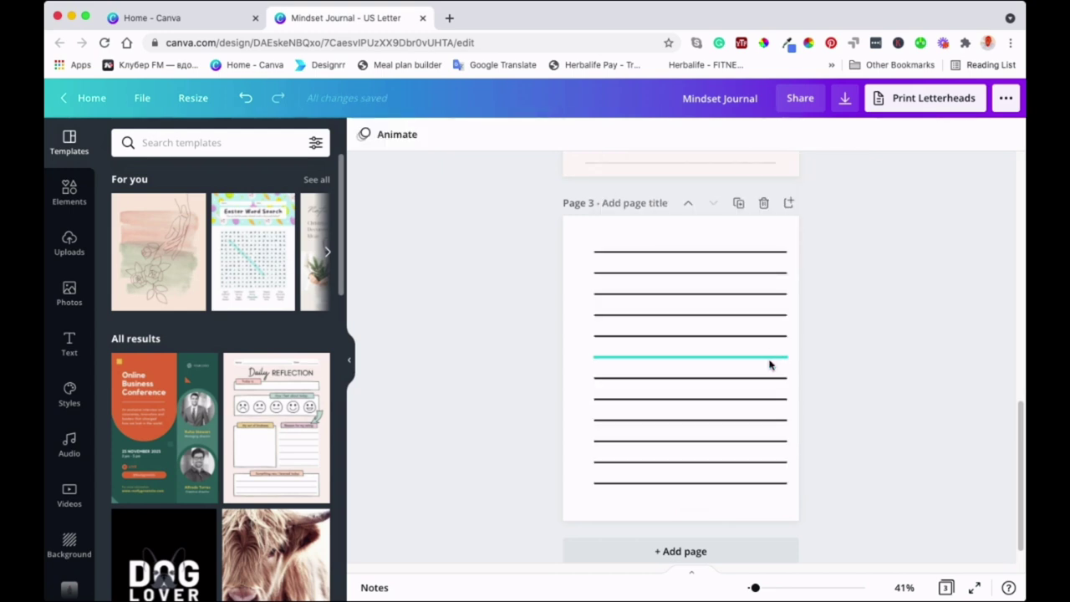
Recolour all twelve lines from black to a light grey.
{"action": "left_click_drag", "start_coordinate": [648, 239], "coordinate": [690, 506]}
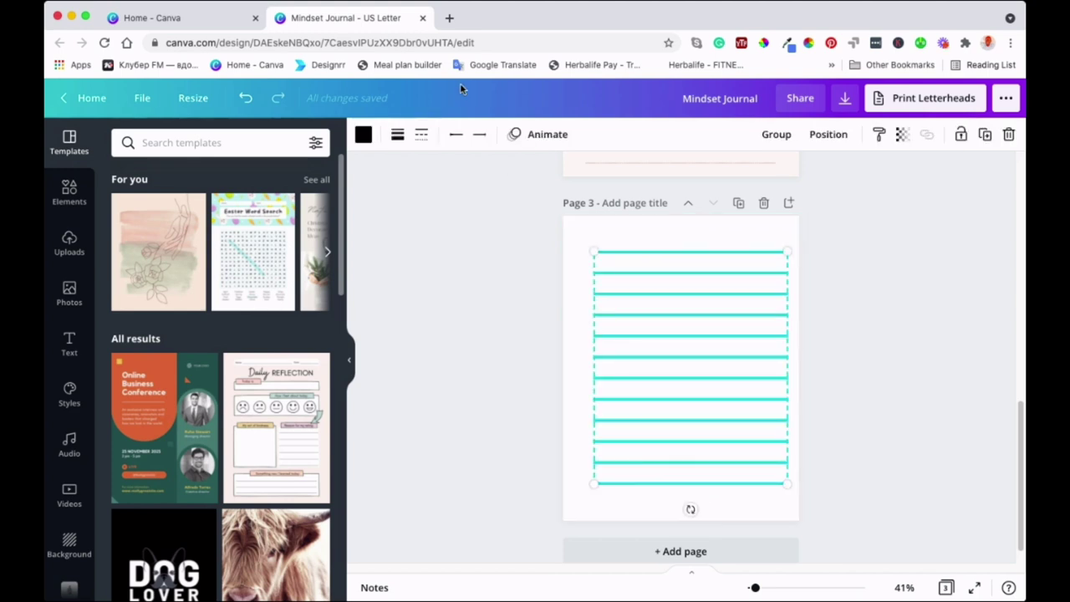
{"action": "left_click", "coordinate": [364, 138]}
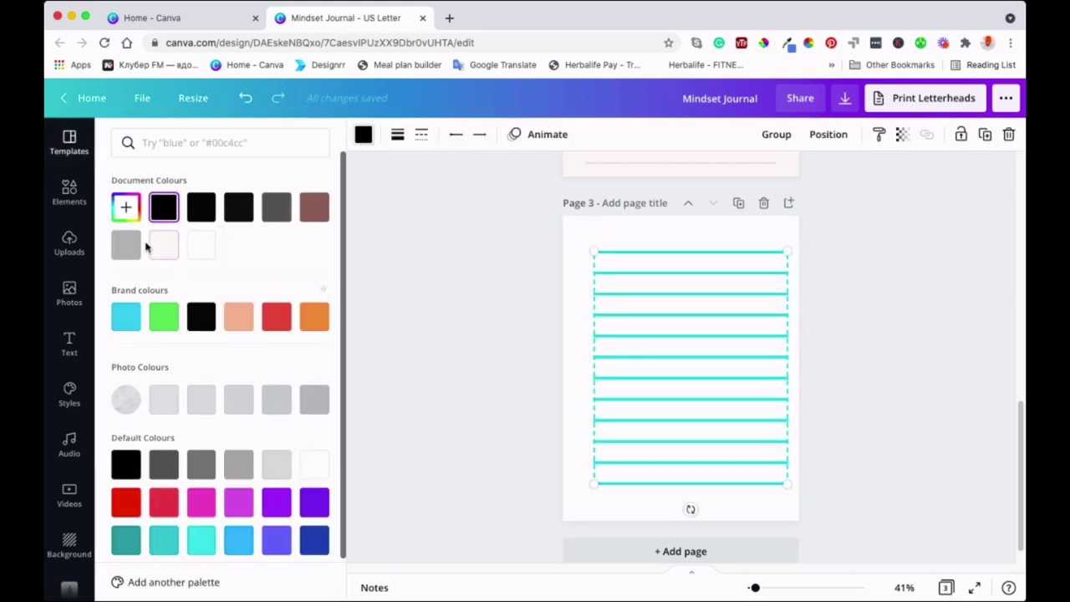
{"action": "left_click", "coordinate": [127, 247]}
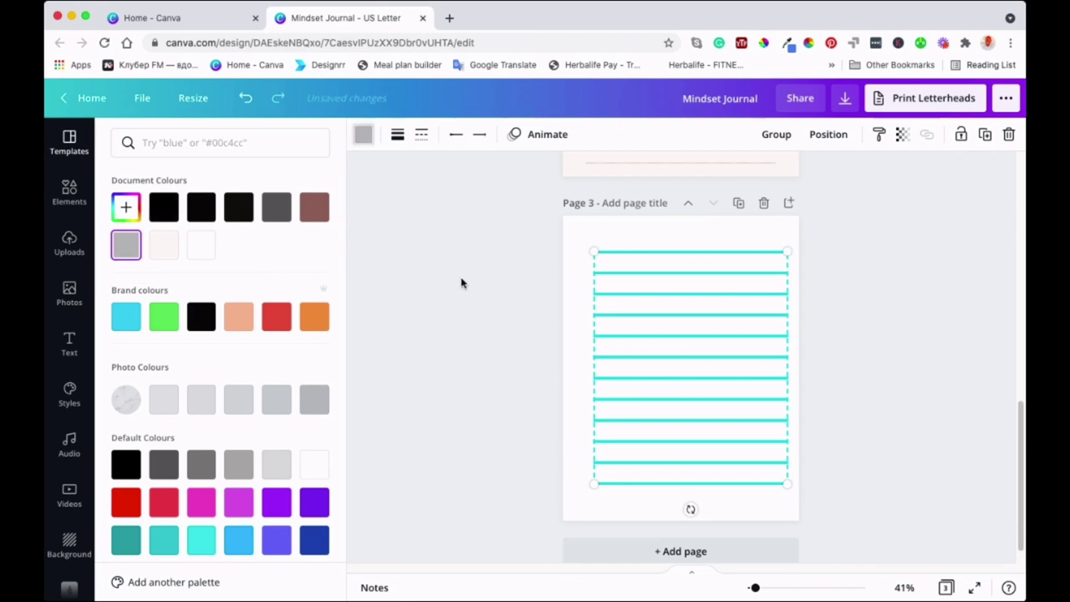
{"action": "left_click", "coordinate": [125, 208]}
{"action": "left_click_drag", "start_coordinate": [127, 266], "coordinate": [127, 248]}
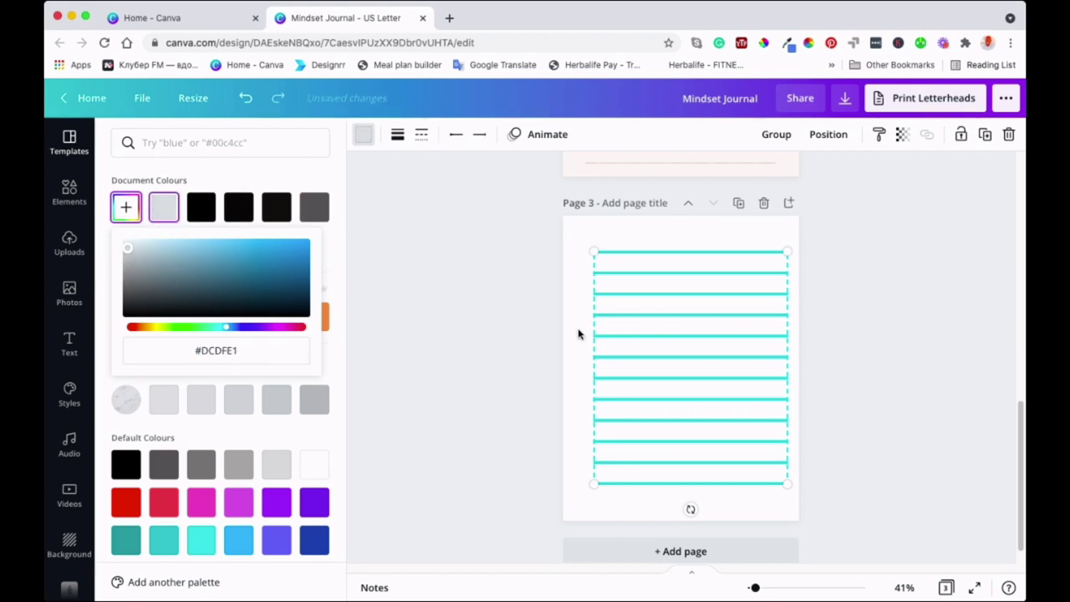
{"action": "left_click", "coordinate": [526, 343]}
{"action": "left_click", "coordinate": [501, 353]}
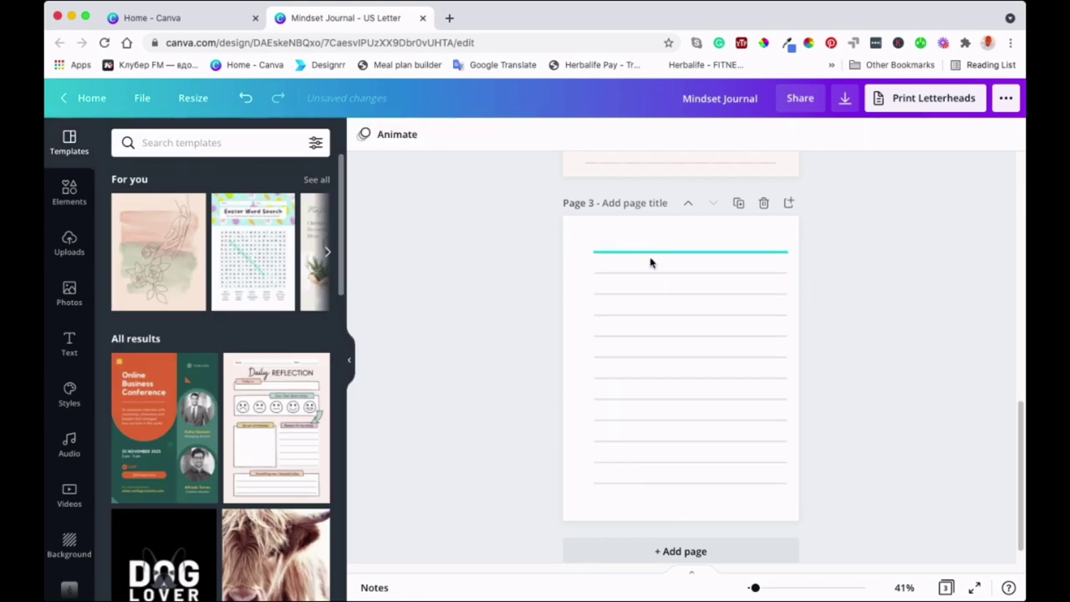
{"action": "scroll", "coordinate": [651, 262], "scroll_direction": "up", "scroll_amount": 5}
{"action": "scroll", "coordinate": [654, 247], "scroll_direction": "down", "scroll_amount": 5}
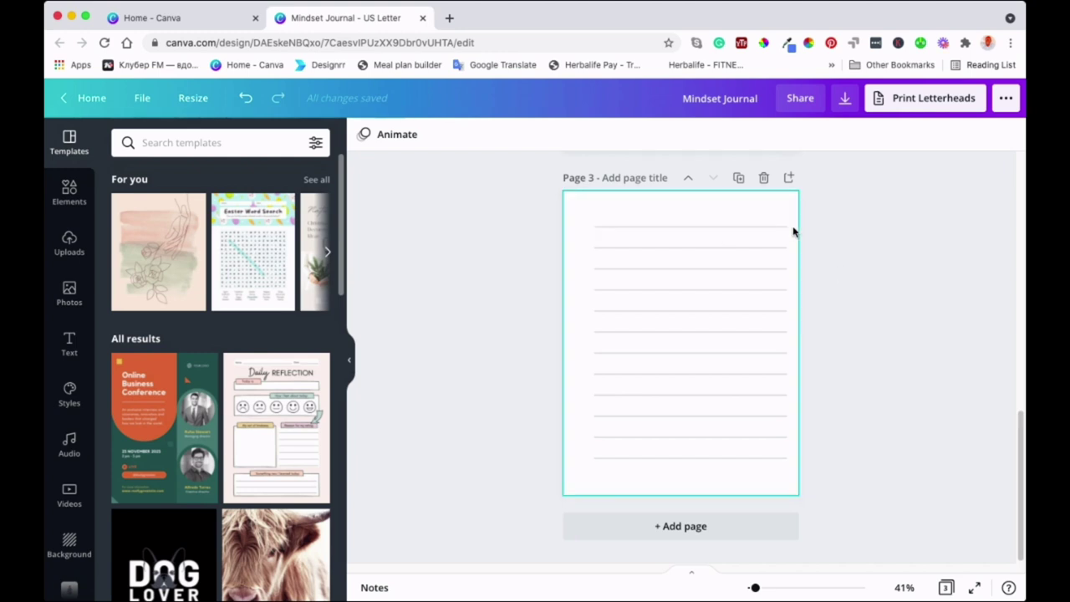
{"action": "scroll", "coordinate": [852, 265], "scroll_direction": "up", "scroll_amount": 3}
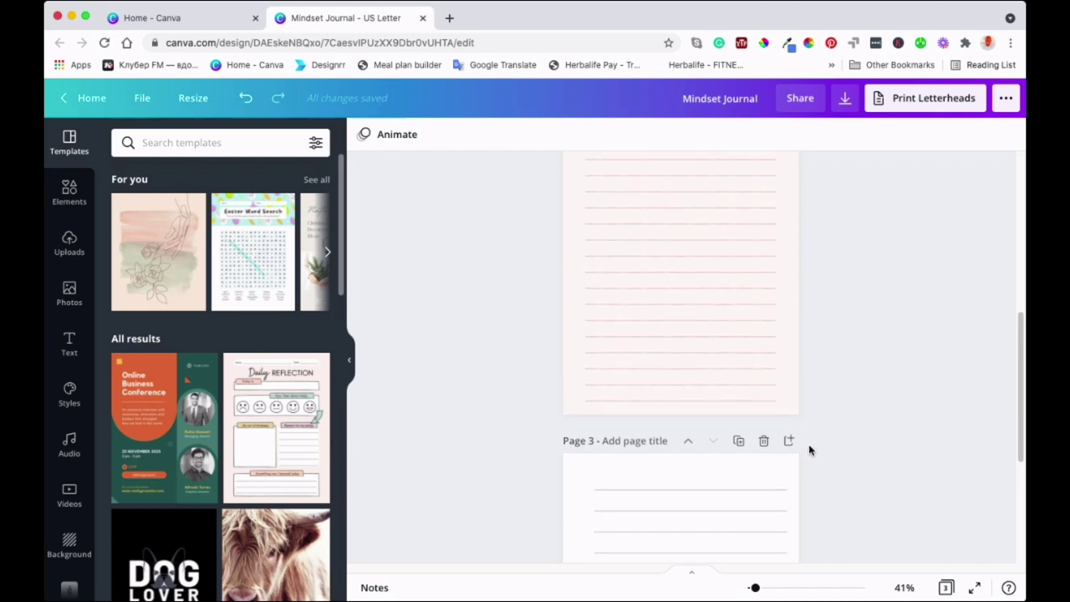
{"action": "scroll", "coordinate": [807, 367], "scroll_direction": "down", "scroll_amount": 3}
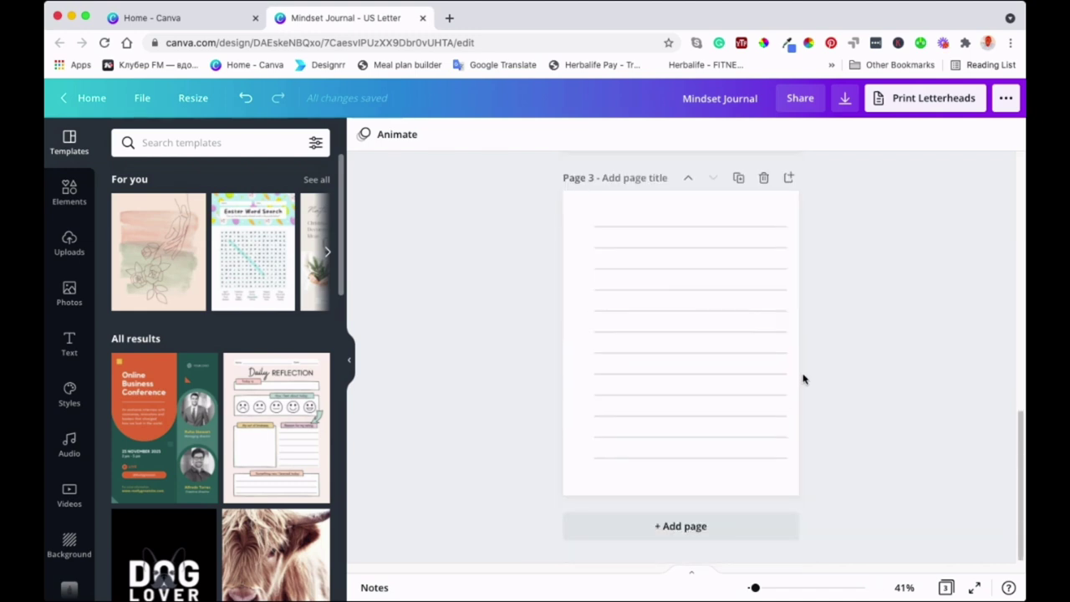
Search Elements for 'dogs' and add the sketched bulldog from the Graphics results to page 3.
{"action": "left_click", "coordinate": [68, 193]}
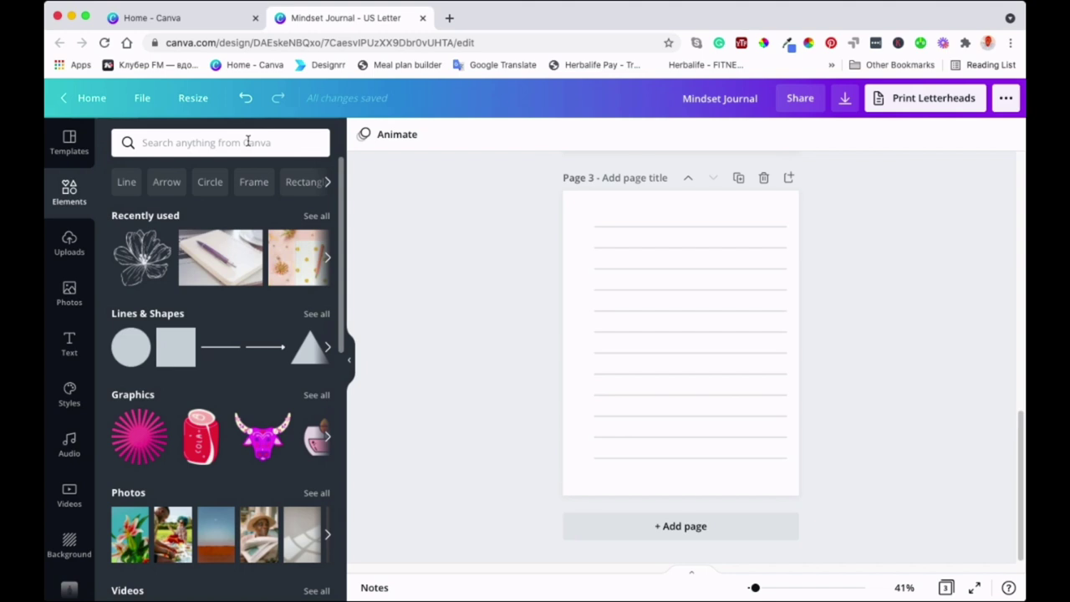
{"action": "left_click", "coordinate": [245, 142]}
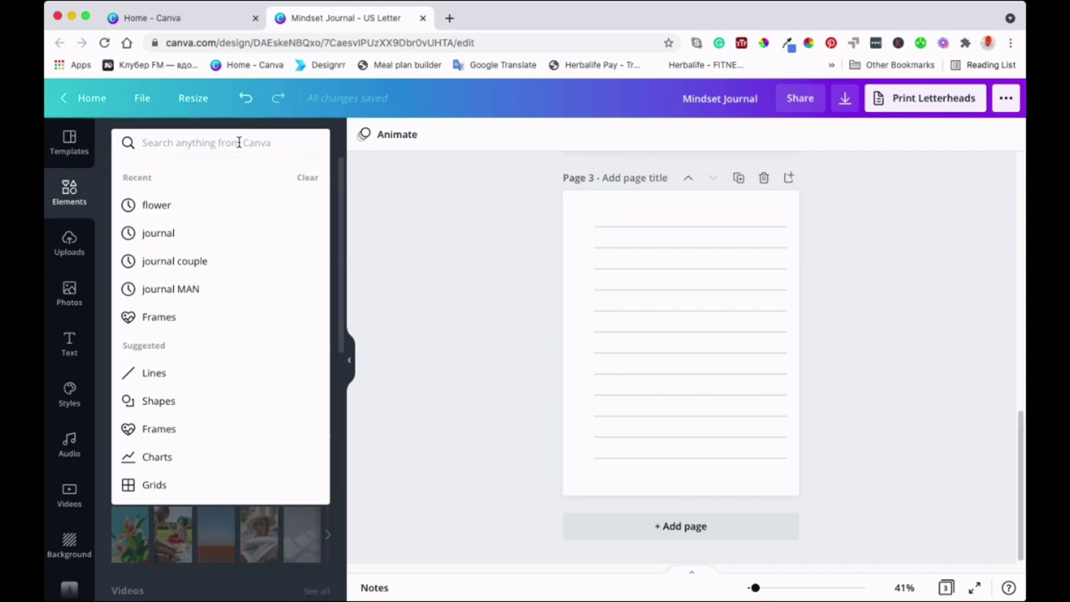
{"action": "type", "text": "dogs"}
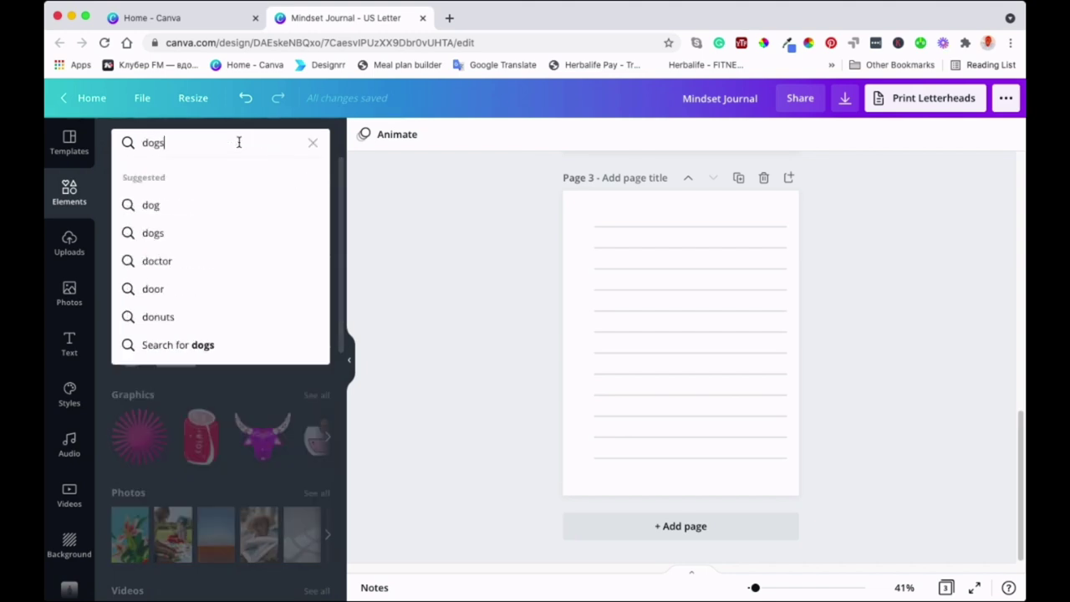
{"action": "key", "text": "Return"}
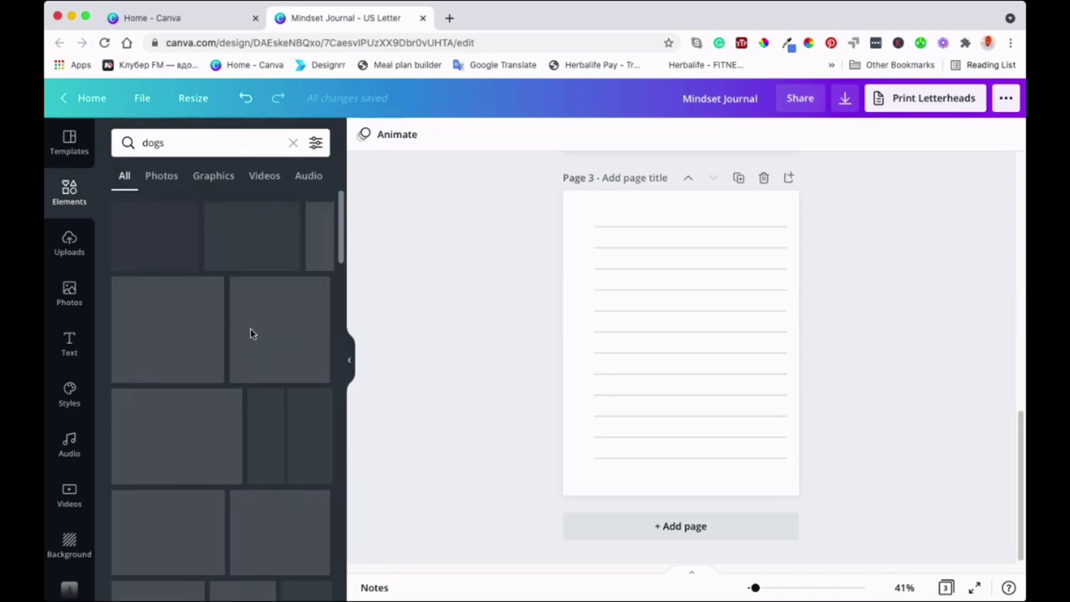
{"action": "scroll", "coordinate": [261, 365], "scroll_direction": "down", "scroll_amount": 2}
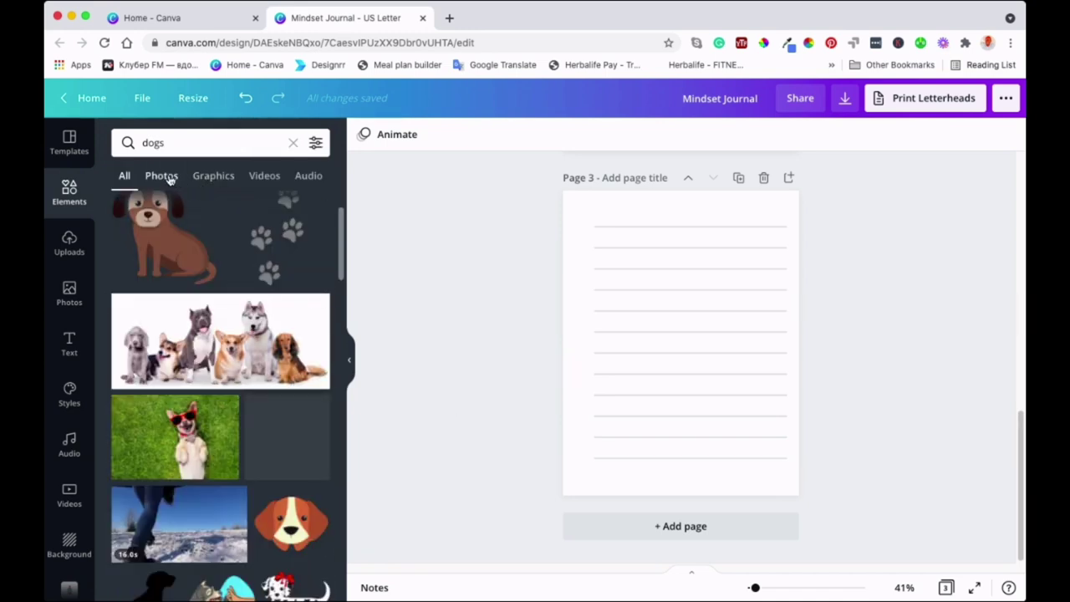
{"action": "left_click", "coordinate": [163, 175]}
{"action": "left_click", "coordinate": [211, 177]}
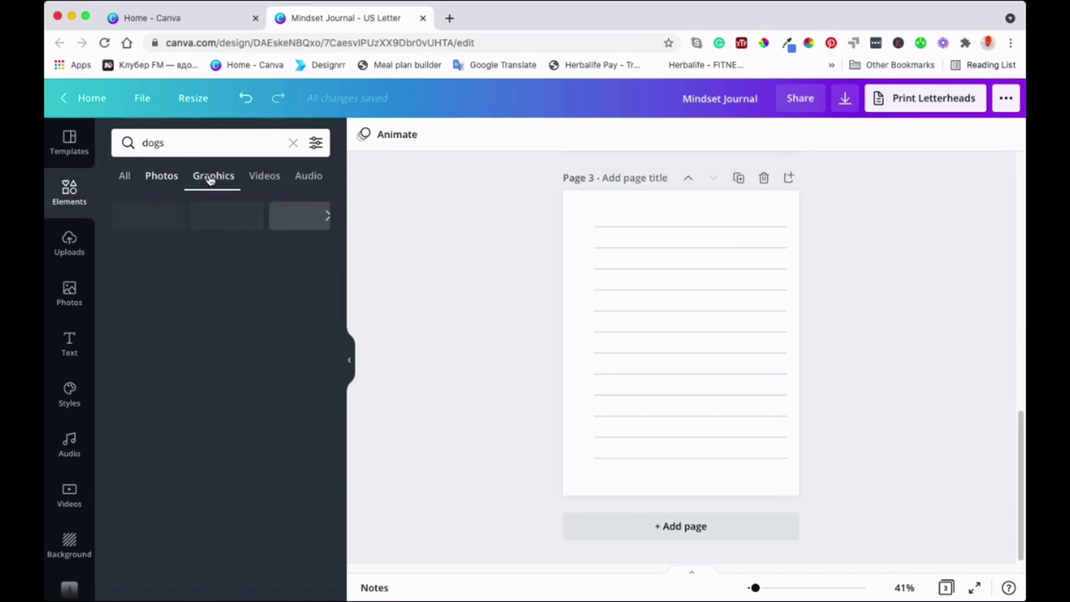
{"action": "scroll", "coordinate": [247, 376], "scroll_direction": "down", "scroll_amount": 6}
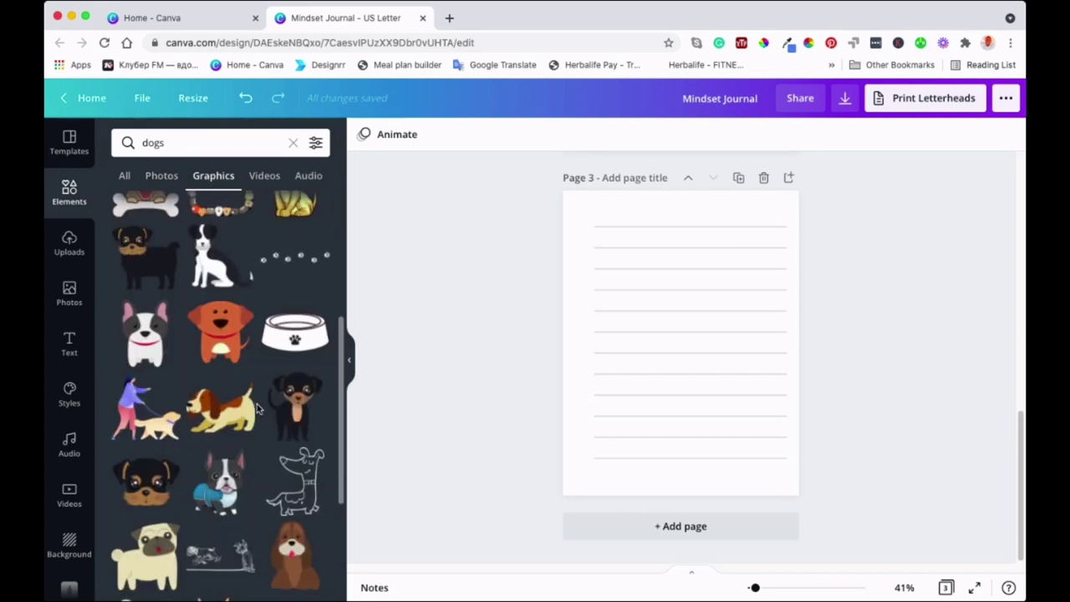
{"action": "scroll", "coordinate": [263, 406], "scroll_direction": "down", "scroll_amount": 4}
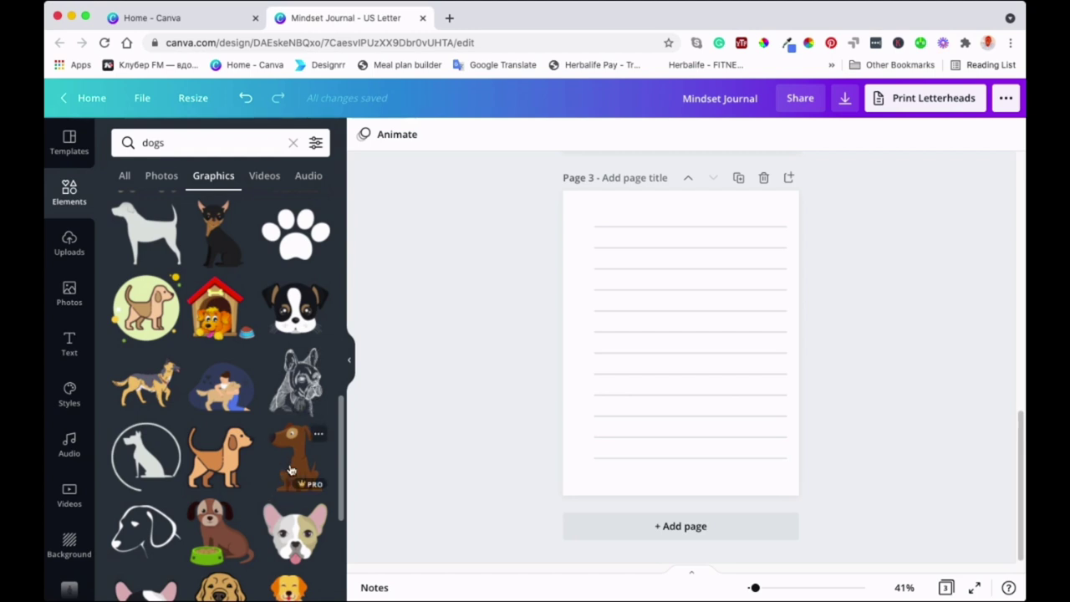
{"action": "scroll", "coordinate": [311, 393], "scroll_direction": "down", "scroll_amount": 1}
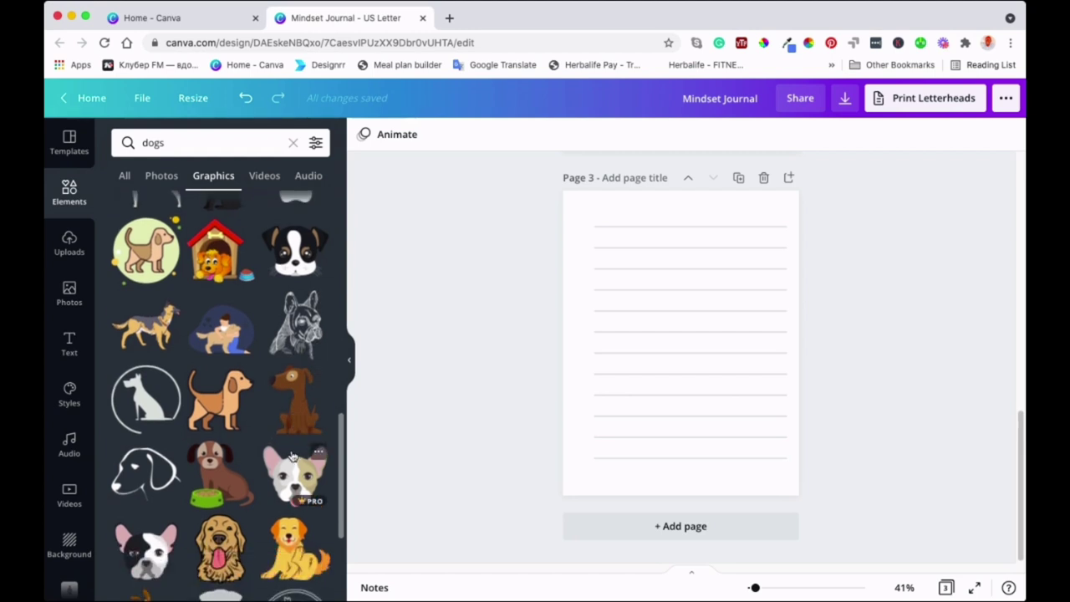
{"action": "left_click", "coordinate": [303, 334]}
Shrink the bulldog, place it in the bottom-right corner, and flip it horizontally.
{"action": "left_click_drag", "start_coordinate": [633, 282], "coordinate": [654, 347]}
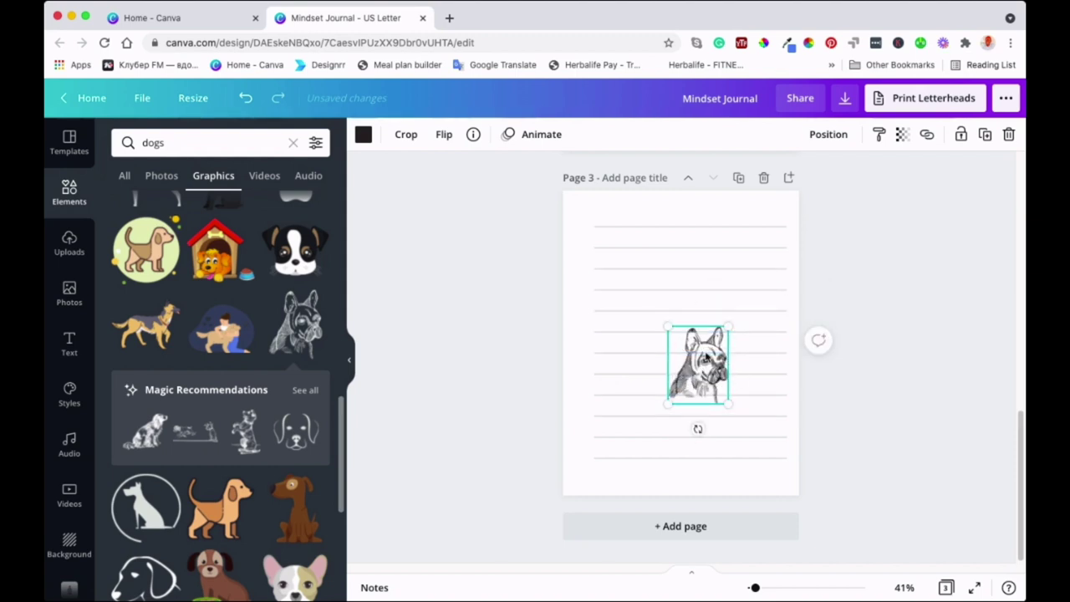
{"action": "left_click_drag", "start_coordinate": [702, 367], "coordinate": [771, 450]}
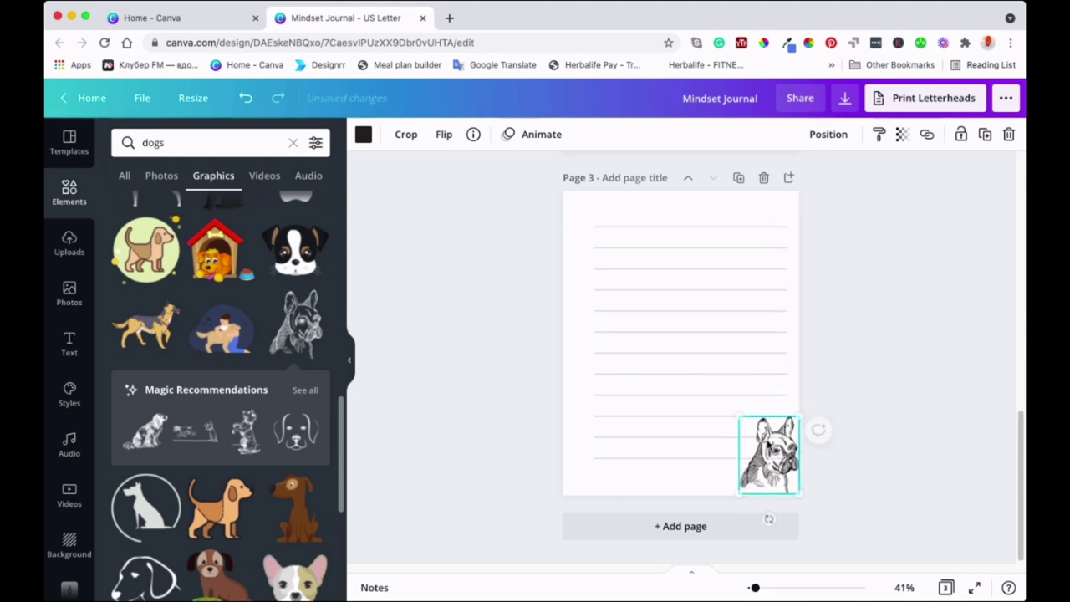
{"action": "left_click", "coordinate": [446, 136]}
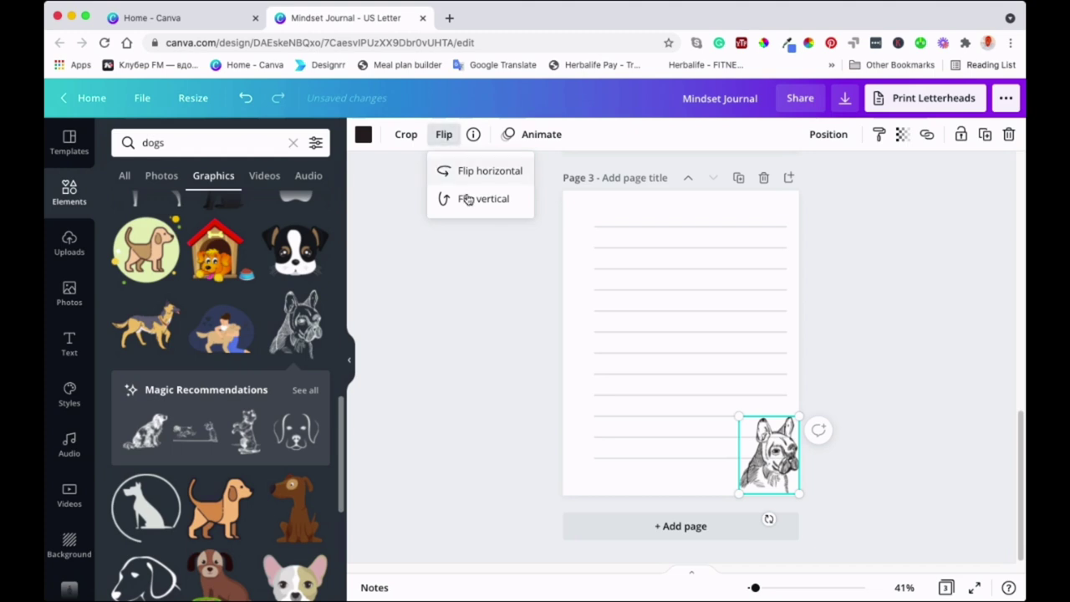
{"action": "left_click", "coordinate": [484, 173]}
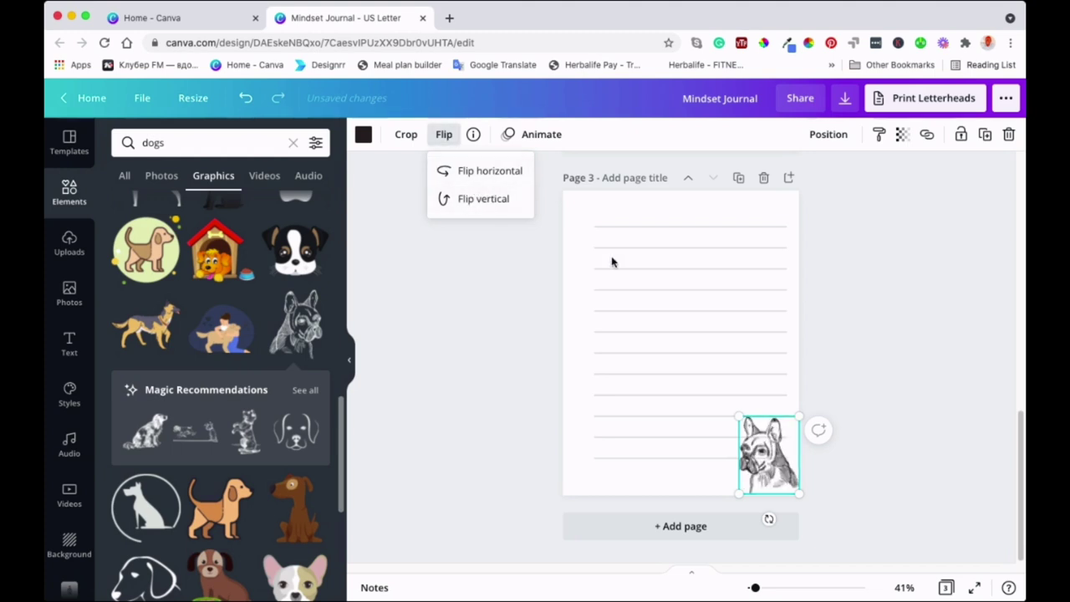
{"action": "left_click", "coordinate": [747, 307]}
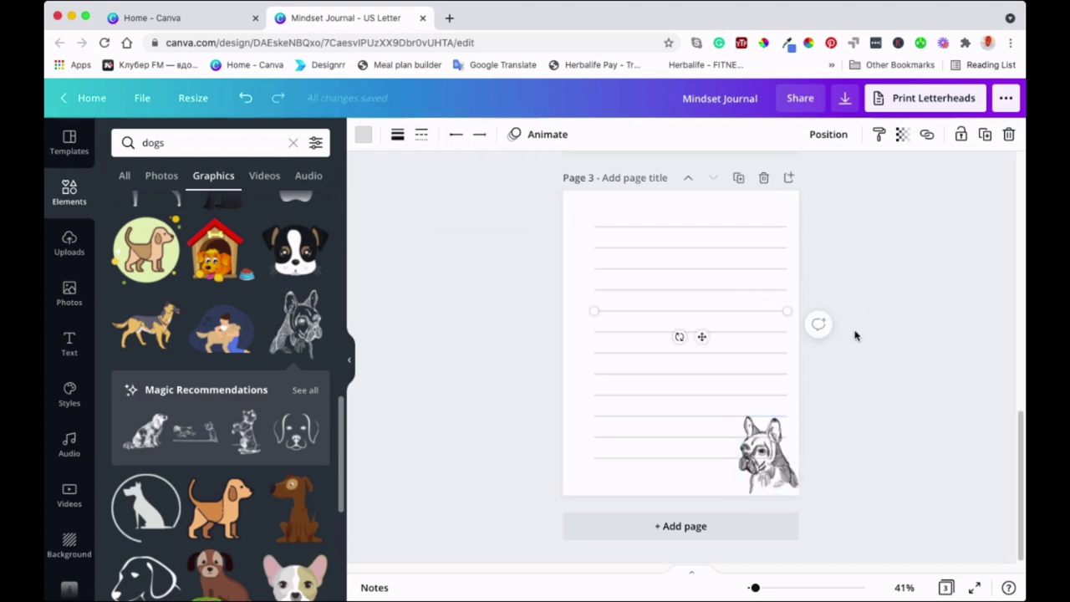